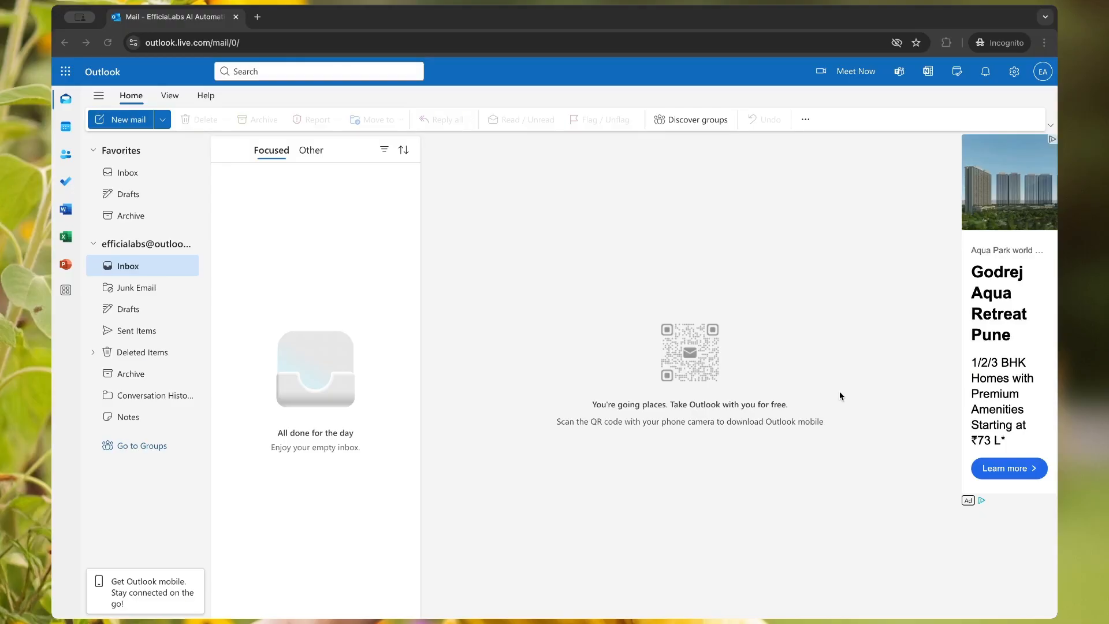
Create a new mail folder named Newsletter under the account
{"action": "left_click", "coordinate": [924, 359]}
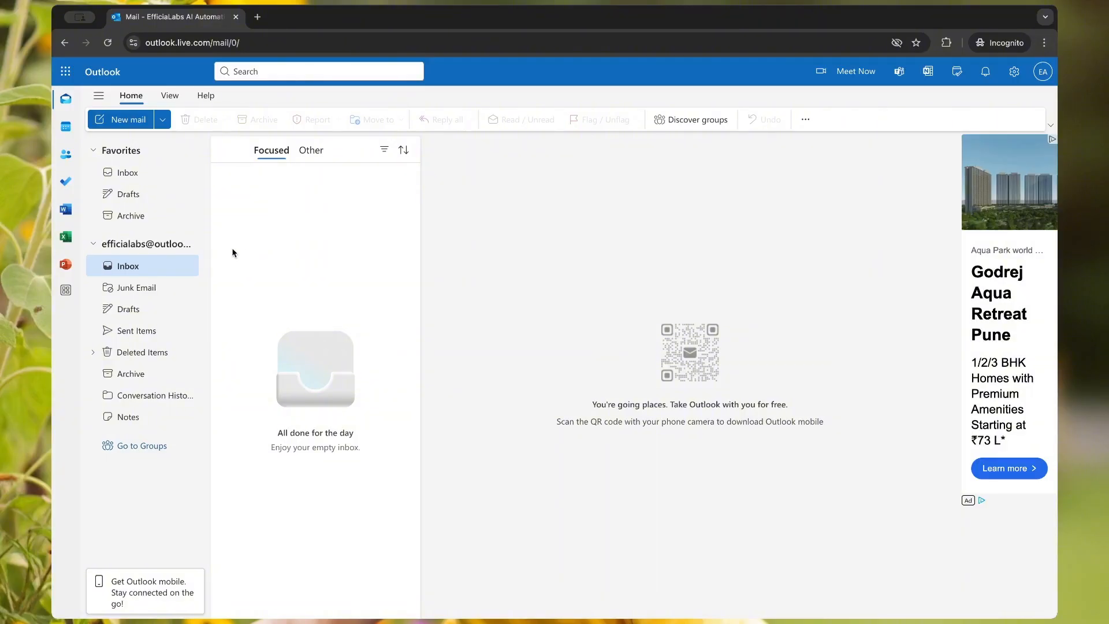
{"action": "mouse_move", "coordinate": [189, 249]}
{"action": "left_click", "coordinate": [189, 249]}
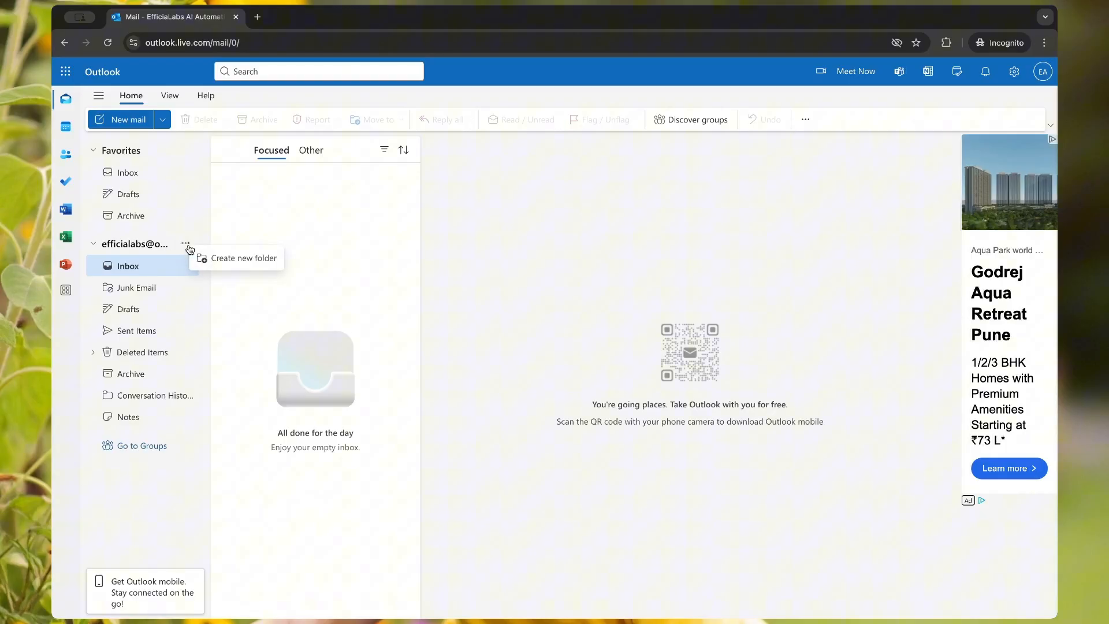
{"action": "left_click", "coordinate": [220, 260]}
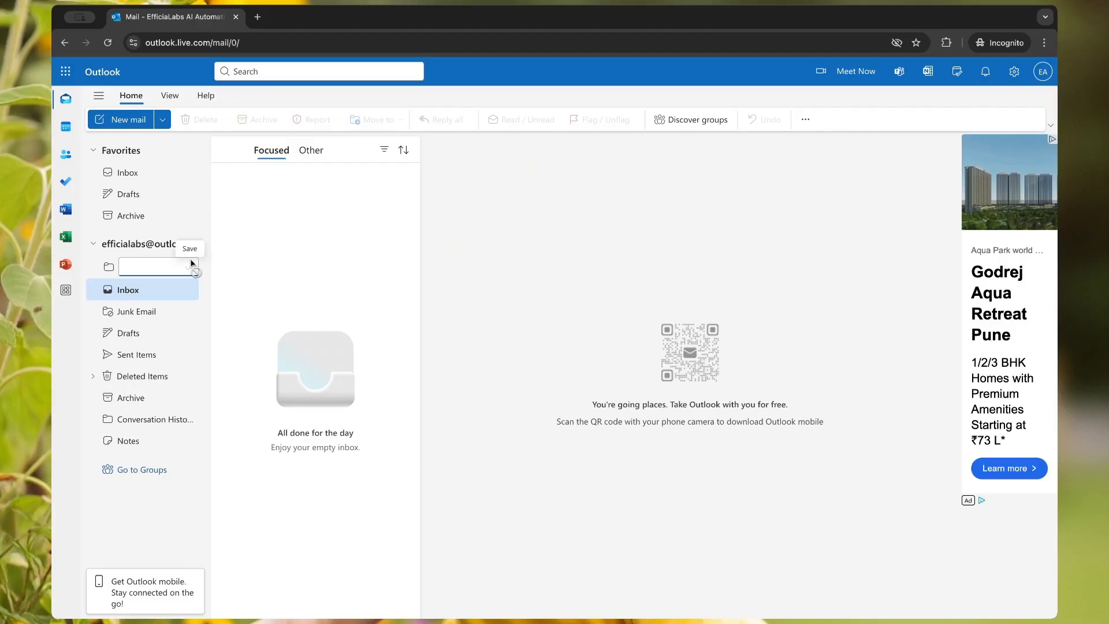
{"action": "type", "text": "Newsletter"}
{"action": "left_click", "coordinate": [190, 266]}
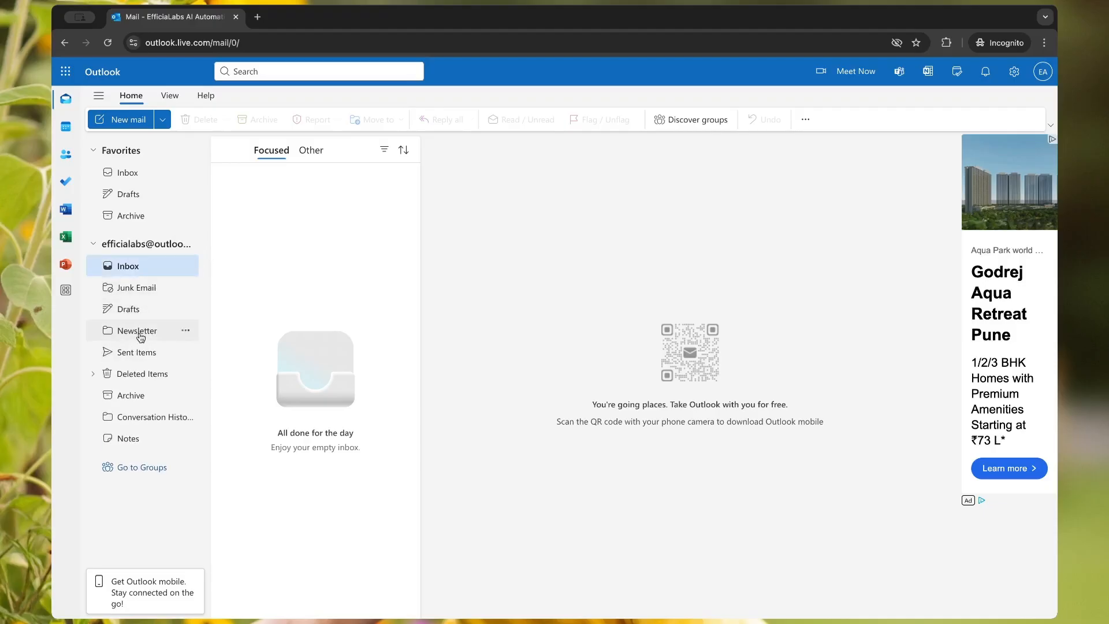
Create a second account-level mail folder named Transactions
{"action": "left_click", "coordinate": [188, 247]}
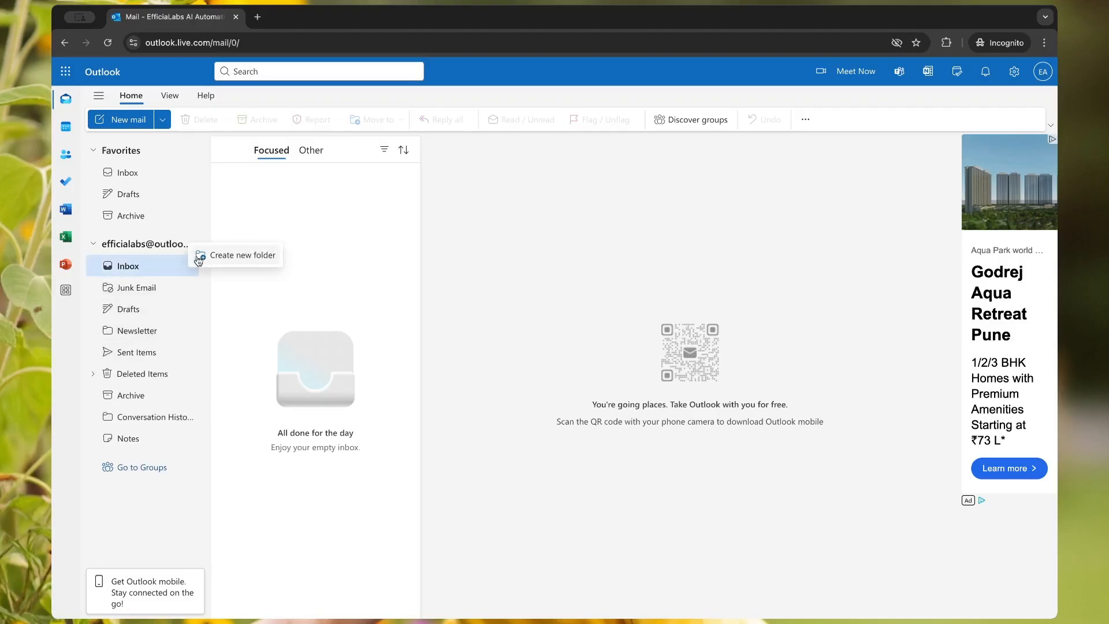
{"action": "left_click", "coordinate": [210, 255]}
{"action": "type", "text": "Tran"}
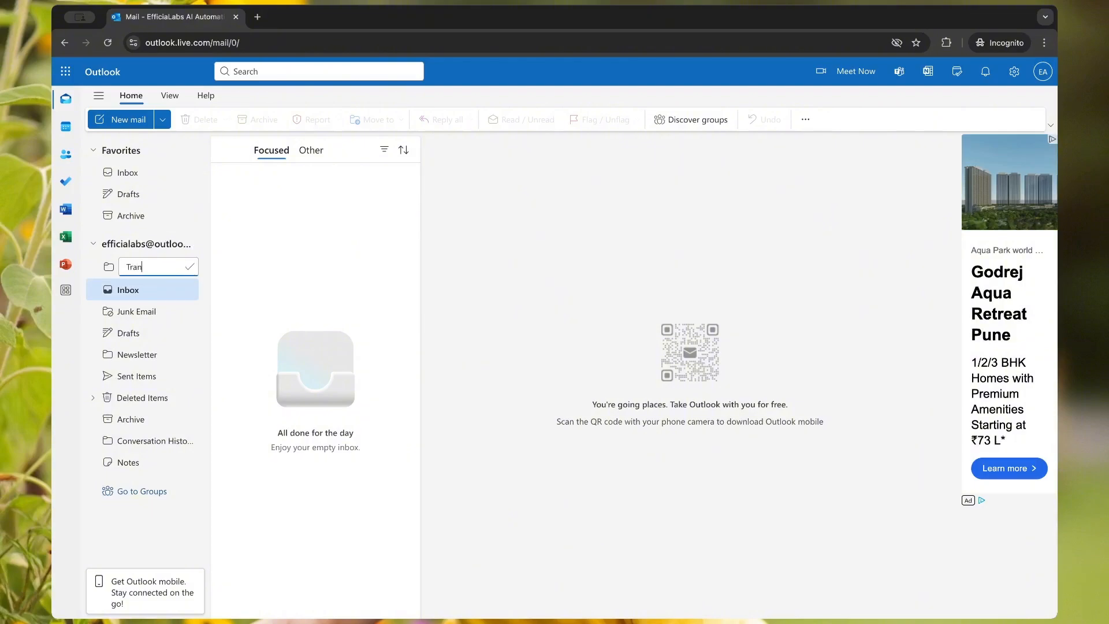
{"action": "type", "text": "sactions"}
{"action": "key", "text": "Return"}
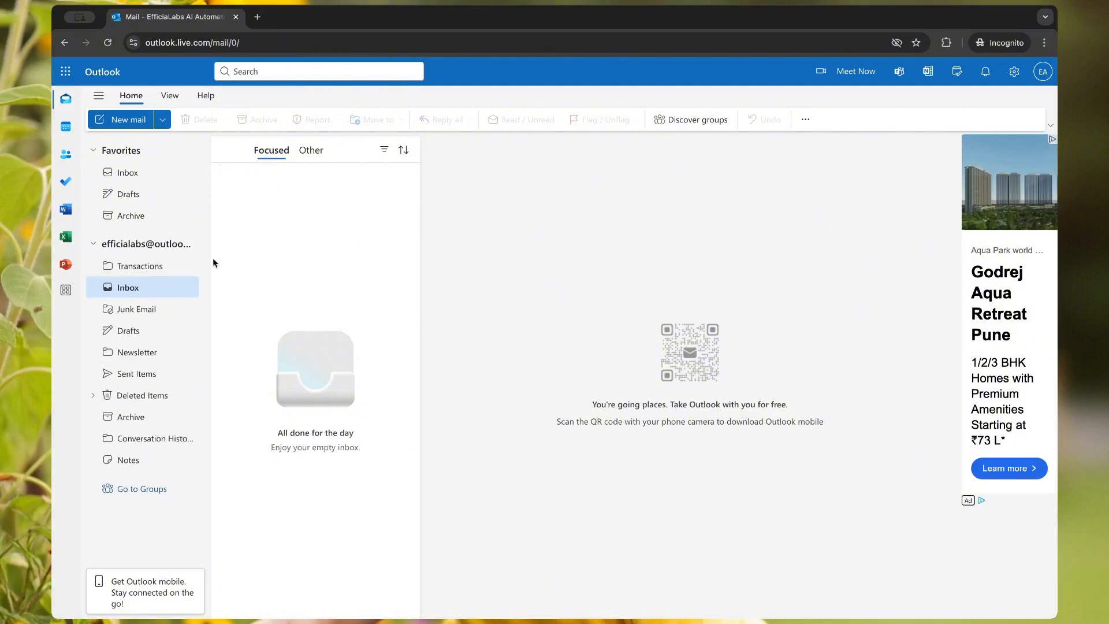
Create a third account-level mail folder named Cold Emails
{"action": "left_click", "coordinate": [188, 247]}
{"action": "left_click", "coordinate": [207, 256]}
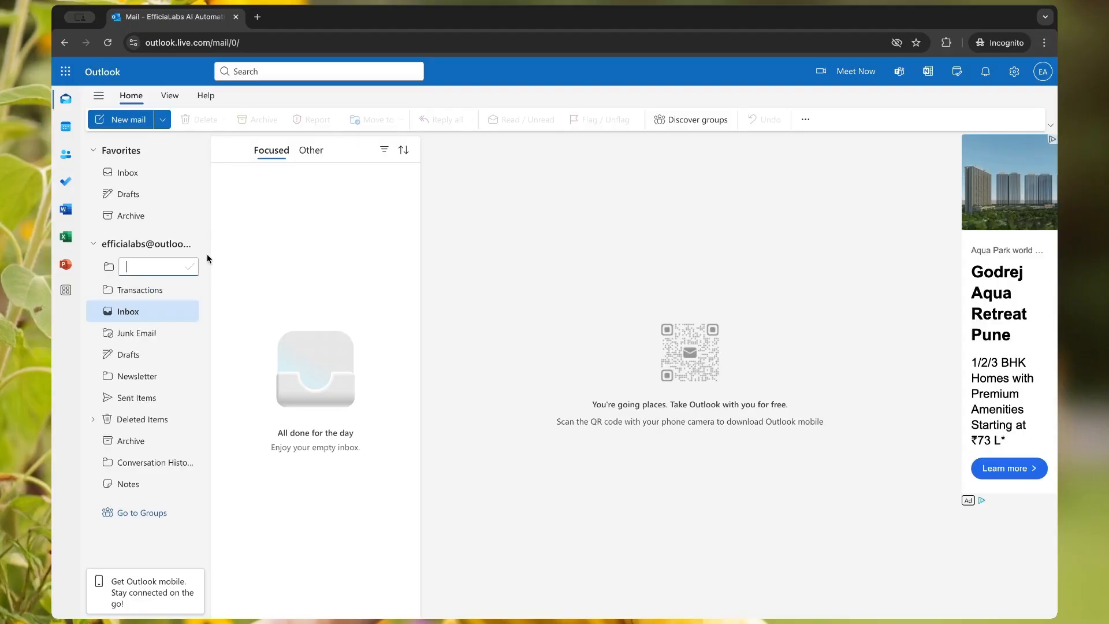
{"action": "type", "text": "Cold Emails"}
{"action": "key", "text": "Return"}
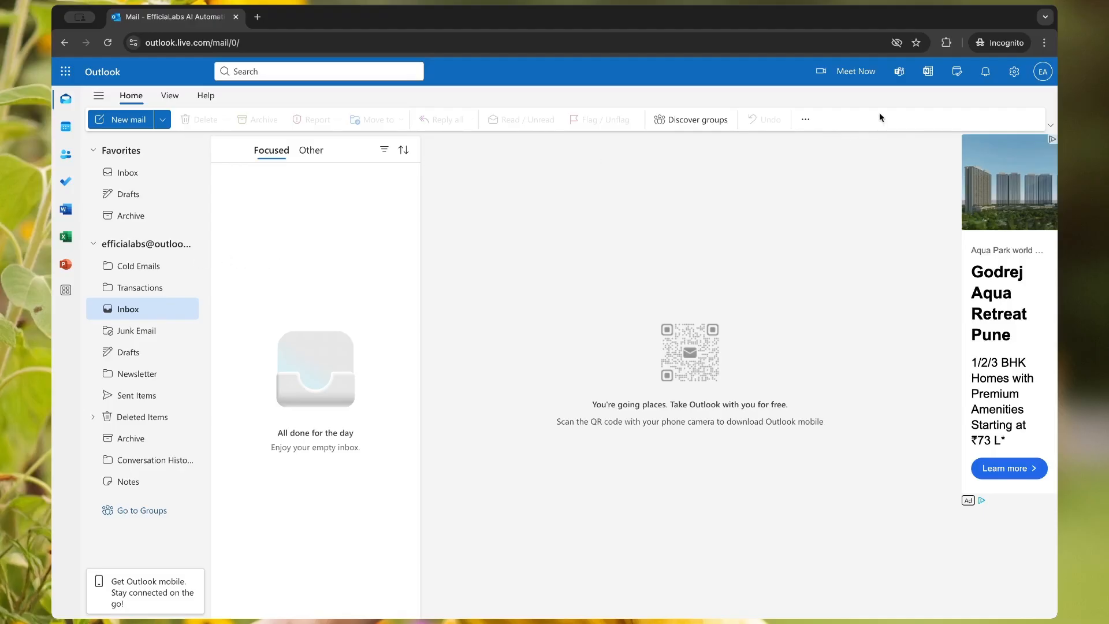
Open the mail rules settings and start a new rule named Newsletter
{"action": "left_click", "coordinate": [1013, 81]}
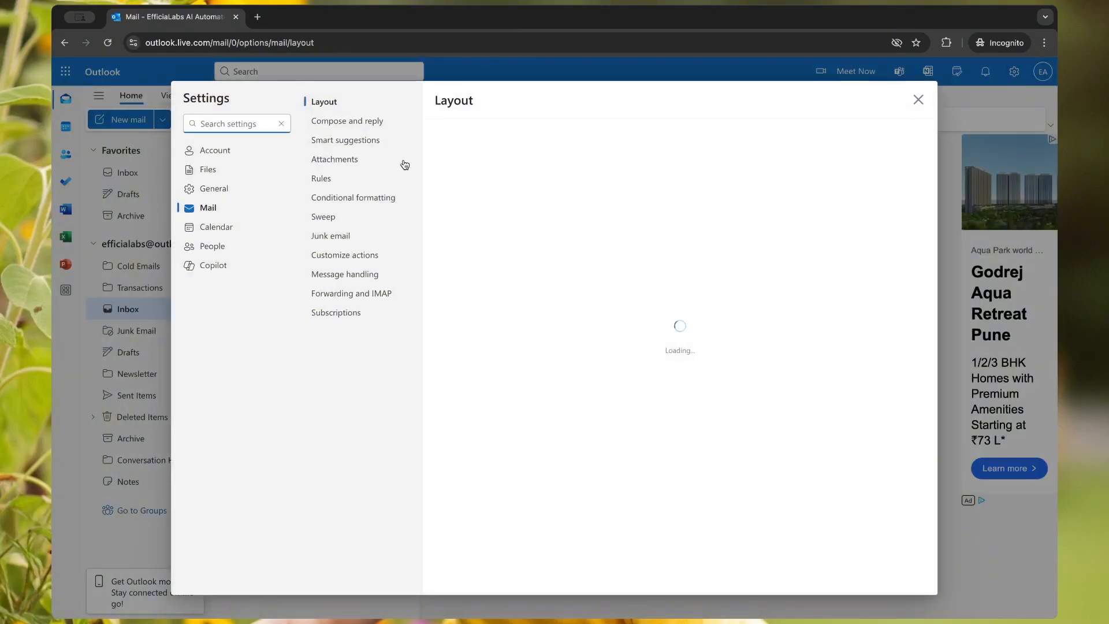
{"action": "left_click", "coordinate": [333, 180]}
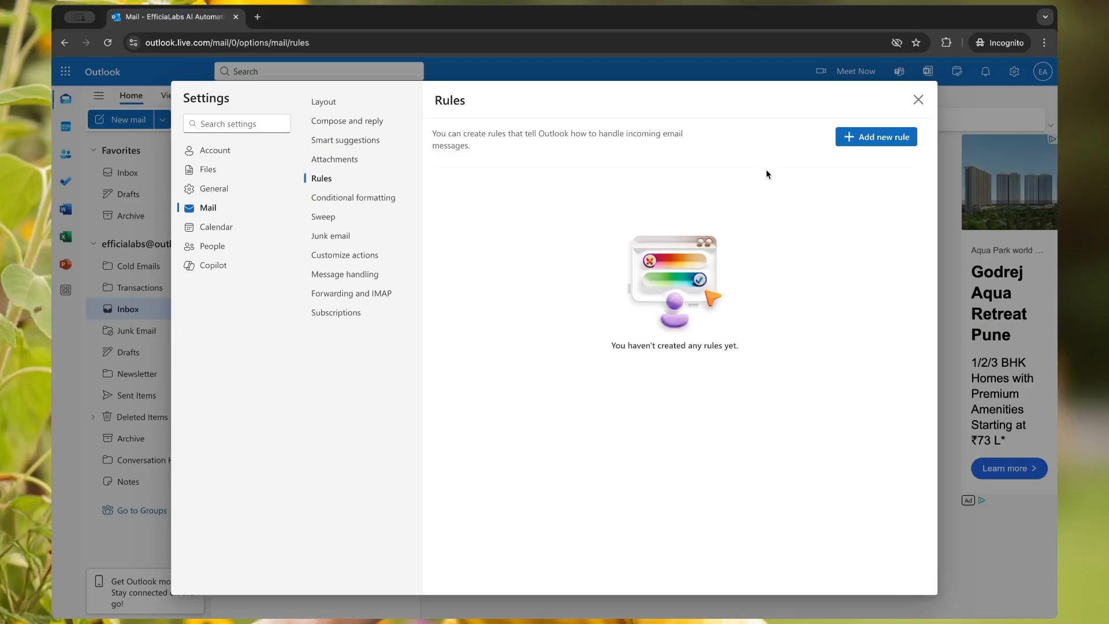
{"action": "left_click", "coordinate": [876, 140]}
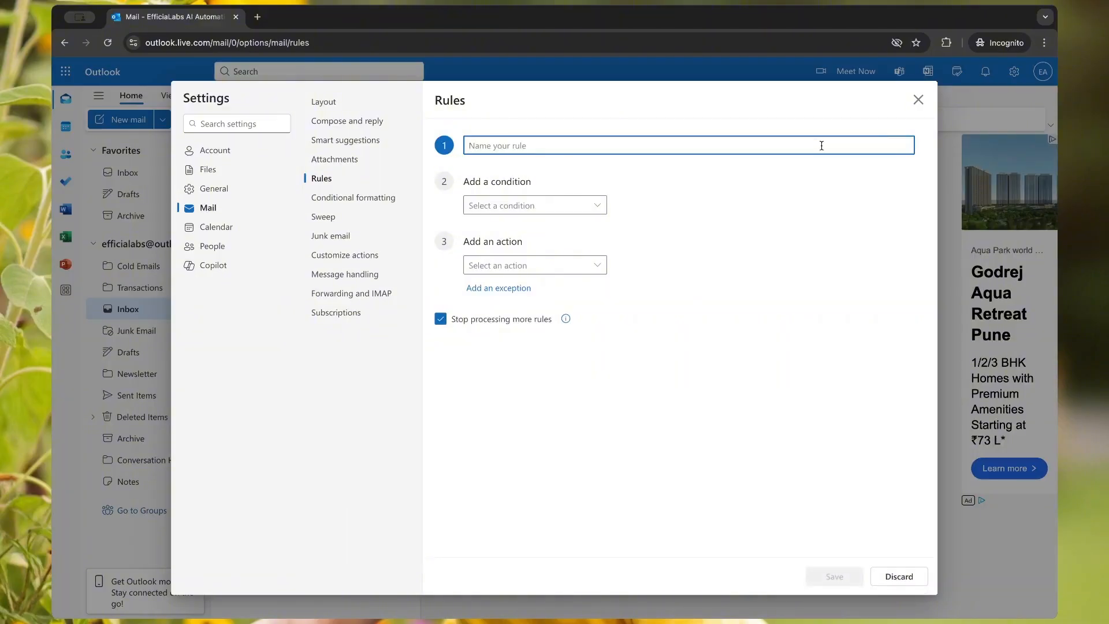
{"action": "type", "text": "Newsletter"}
Add a "Message body includes" condition to the Newsletter rule with the entries "unsubscribe,", "manage preferences" and "email preferences"
{"action": "left_click", "coordinate": [590, 206]}
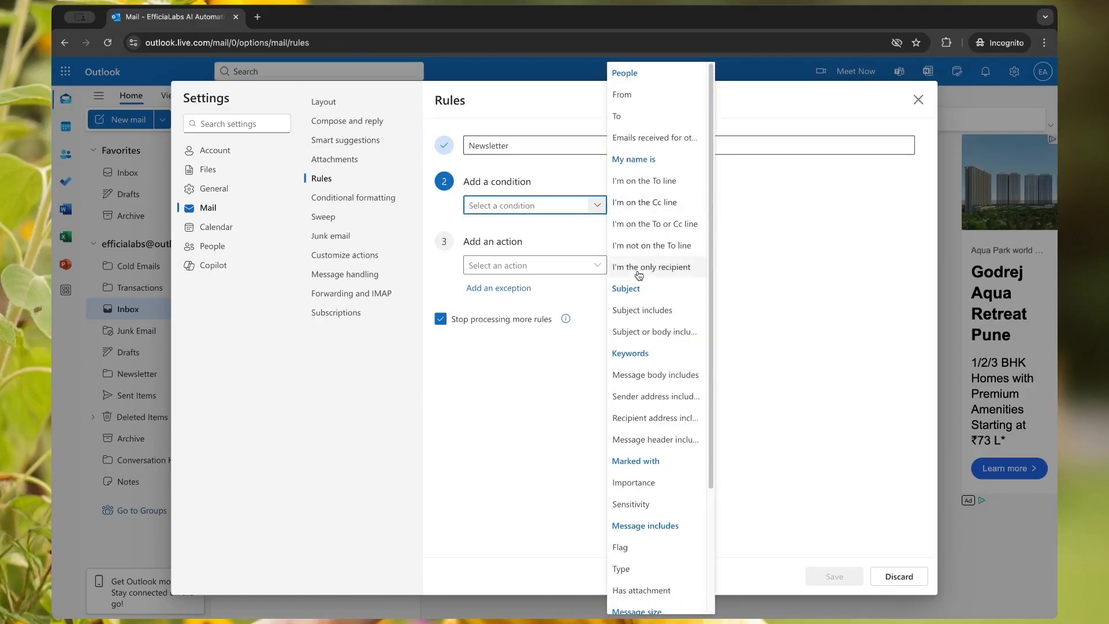
{"action": "left_click", "coordinate": [657, 376]}
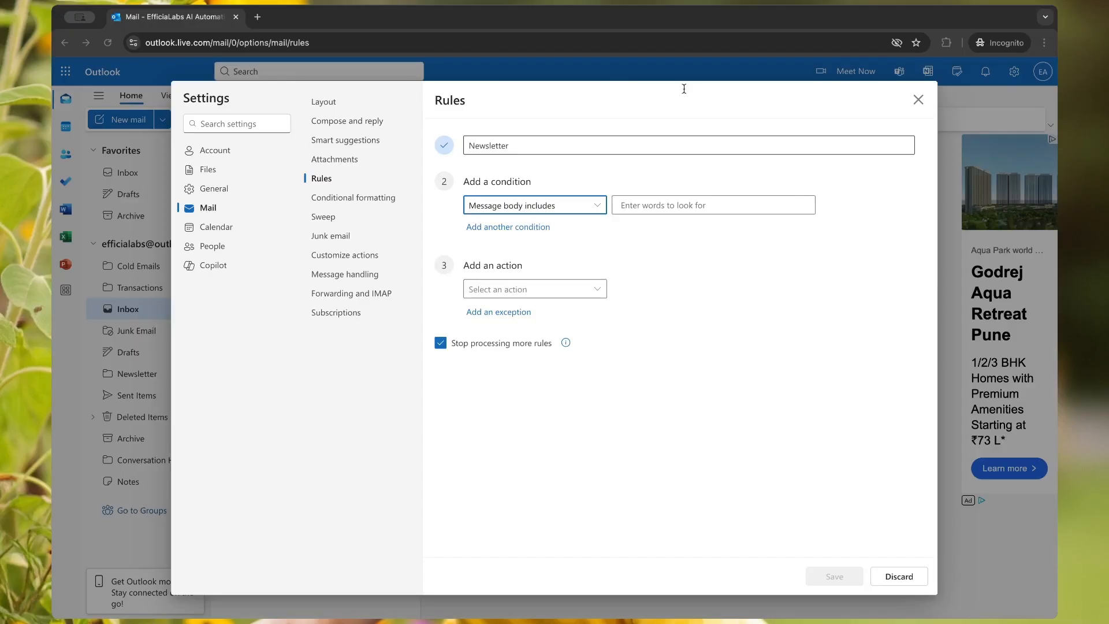
{"action": "left_click", "coordinate": [641, 205]}
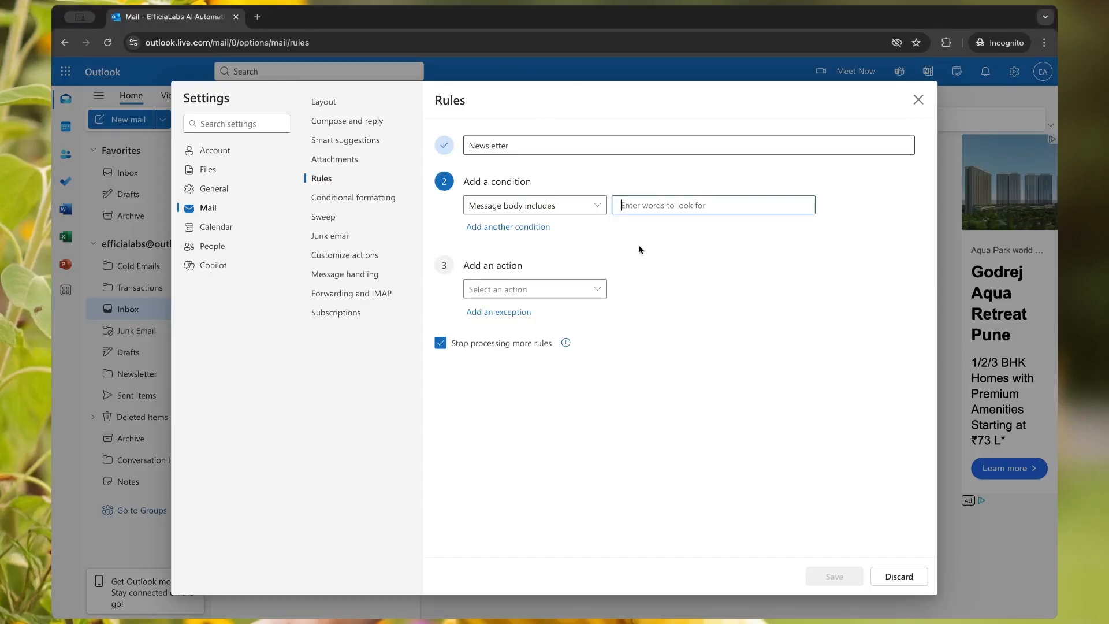
{"action": "type", "text": "unsubscribe,"}
{"action": "key", "text": "super+Tab"}
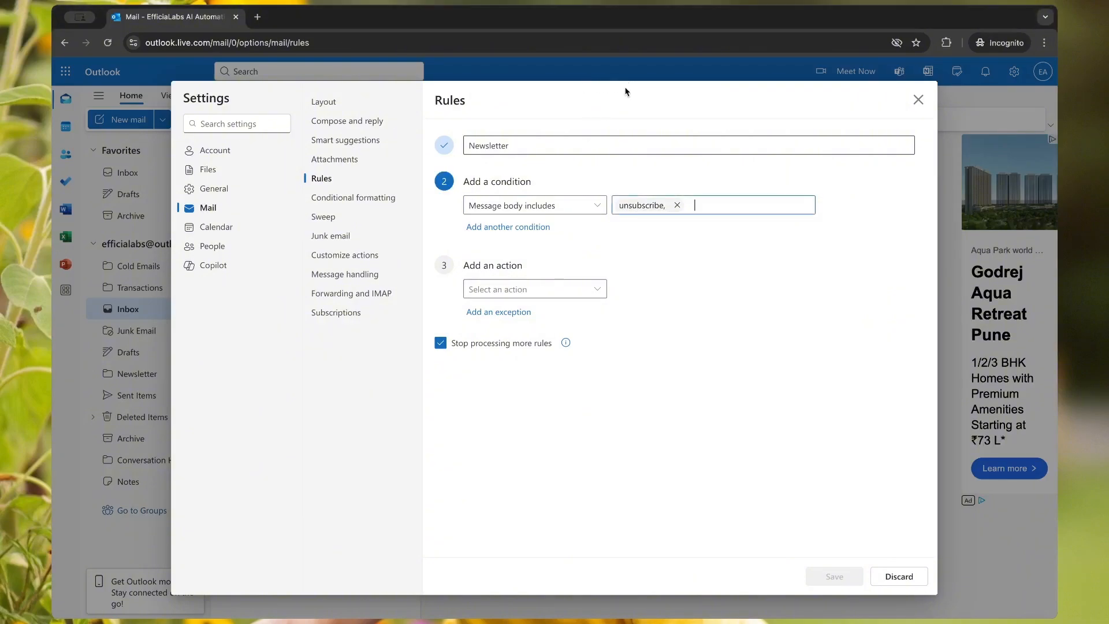
{"action": "type", "text": "manage preferences"}
{"action": "key", "text": "Return"}
{"action": "key", "text": "super+Tab"}
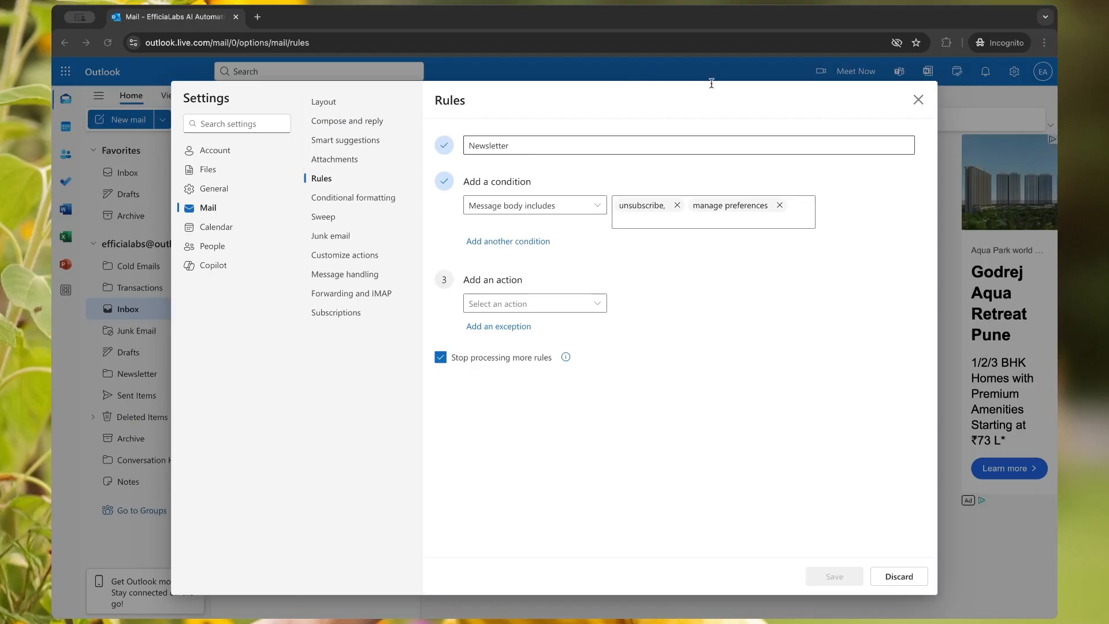
{"action": "key", "text": "super+Tab"}
{"action": "type", "text": "email preferences"}
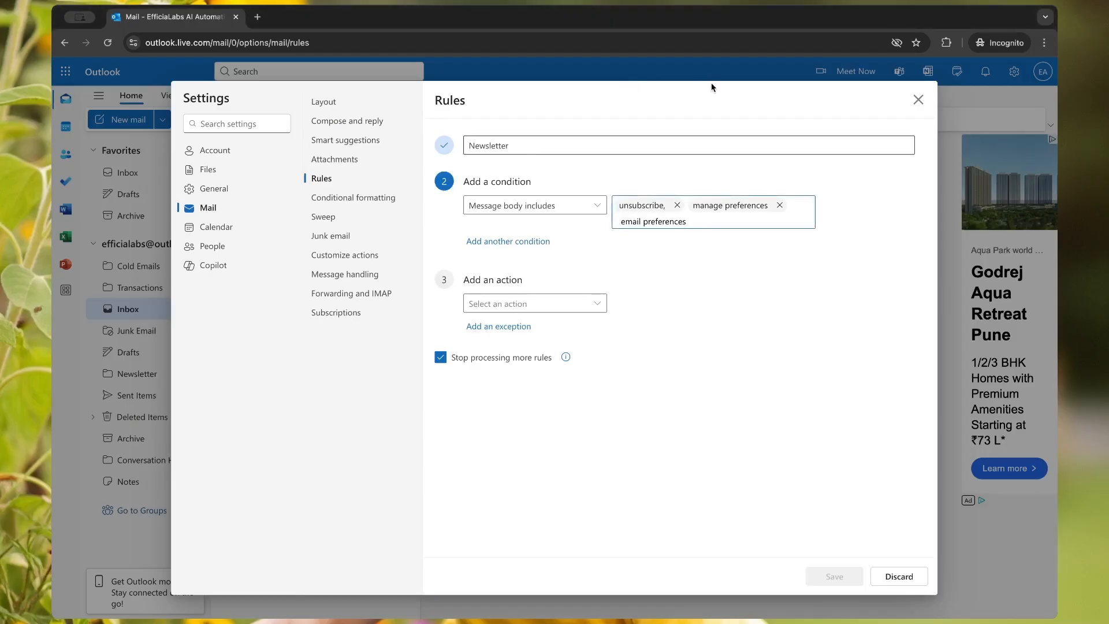
{"action": "key", "text": "Return"}
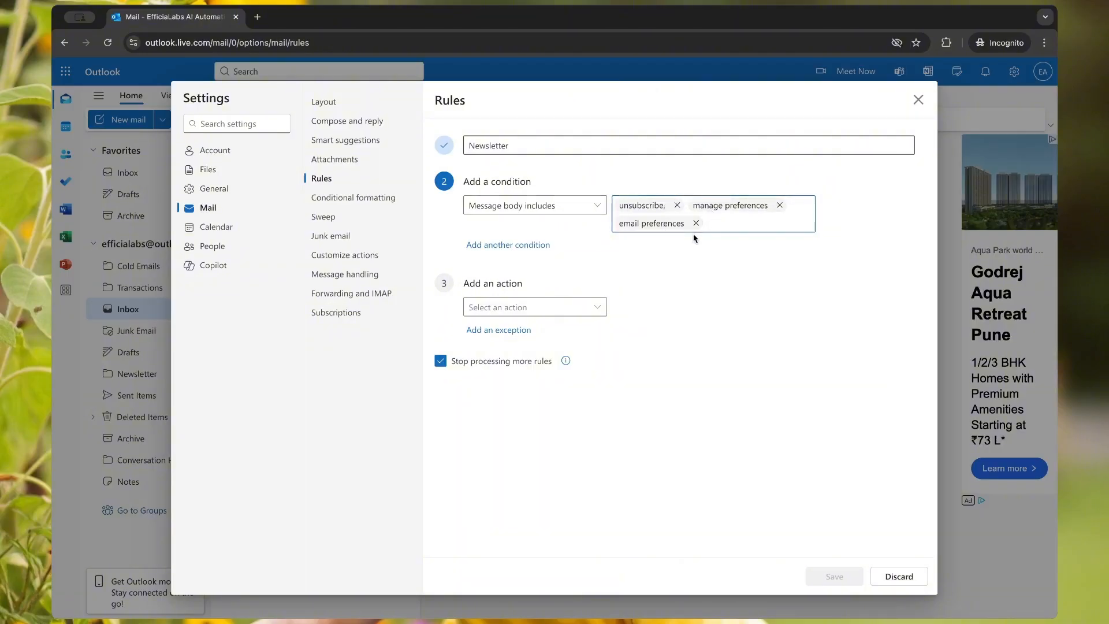
Replace the condition keyword that has a trailing comma with "unsubscribe"
{"action": "left_click", "coordinate": [677, 205]}
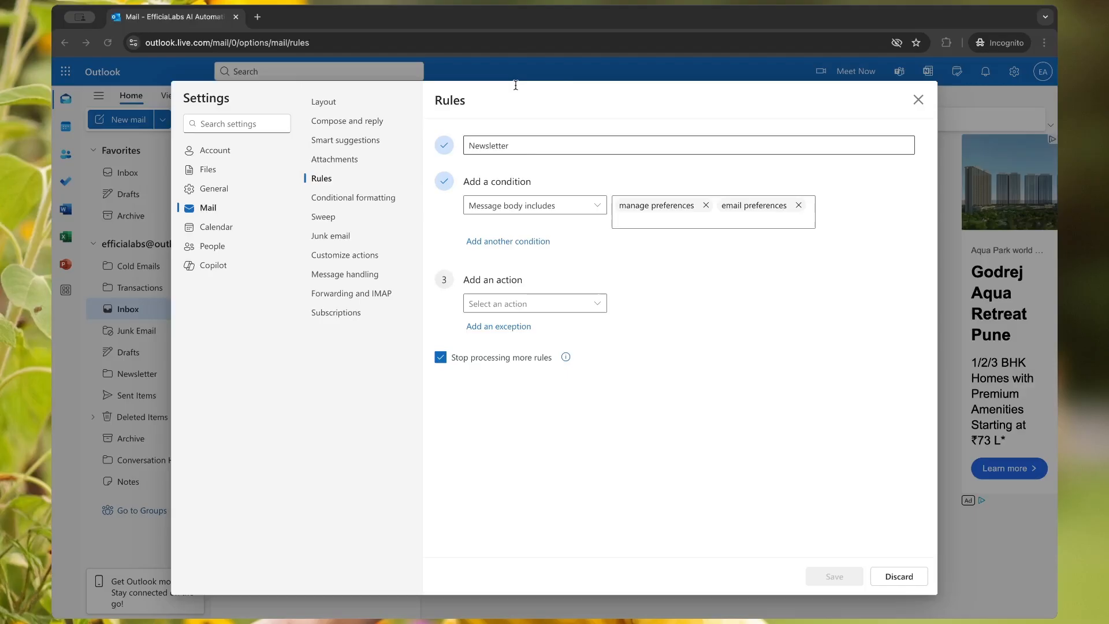
{"action": "left_click", "coordinate": [662, 263]}
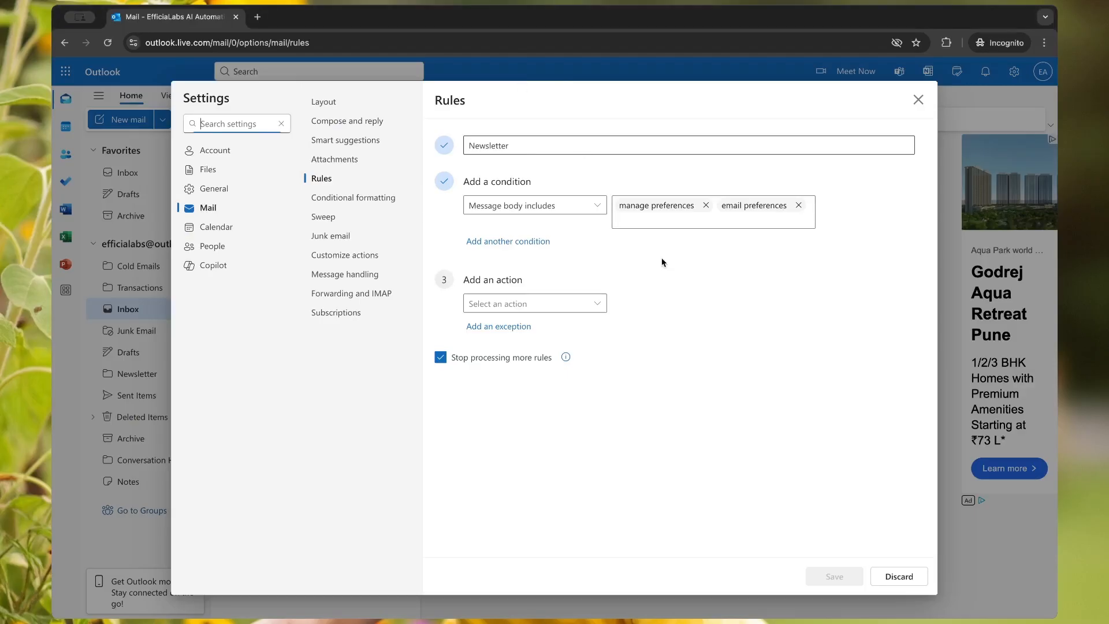
{"action": "left_click", "coordinate": [647, 230]}
{"action": "type", "text": "unsubscribe"}
{"action": "key", "text": "Return"}
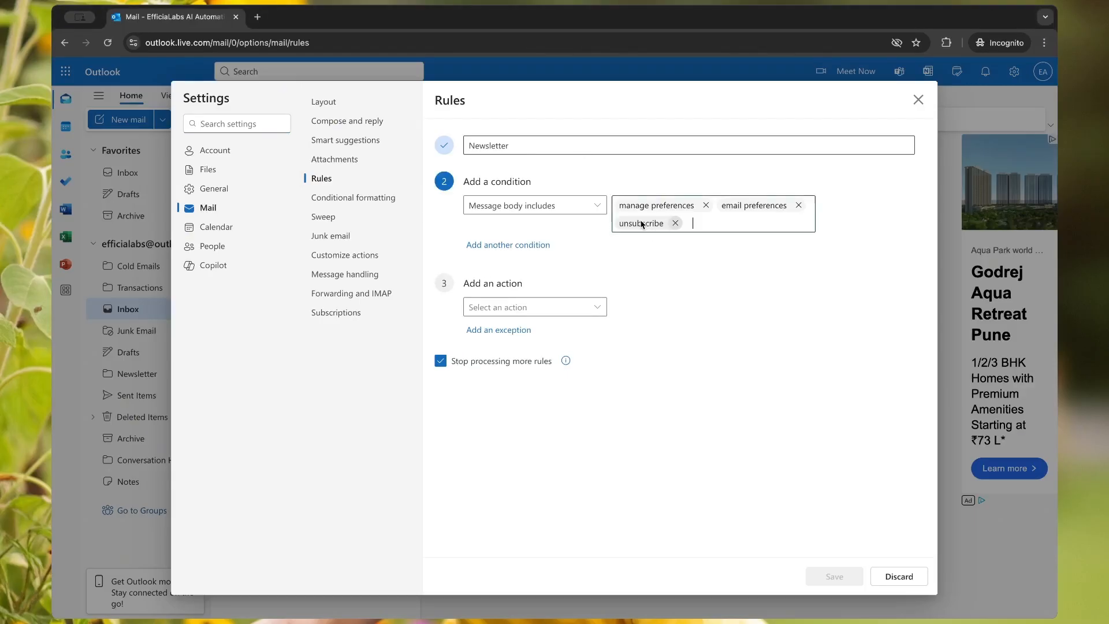
Add a "Move to" action to the rule with the Newsletter folder as its destination
{"action": "left_click", "coordinate": [551, 303]}
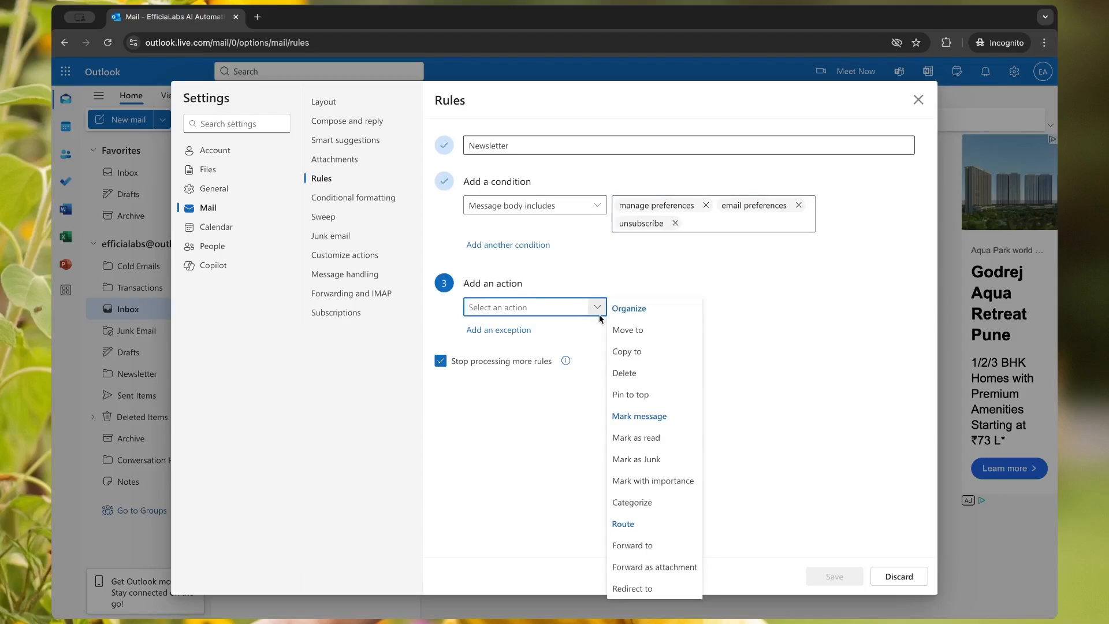
{"action": "left_click", "coordinate": [620, 329]}
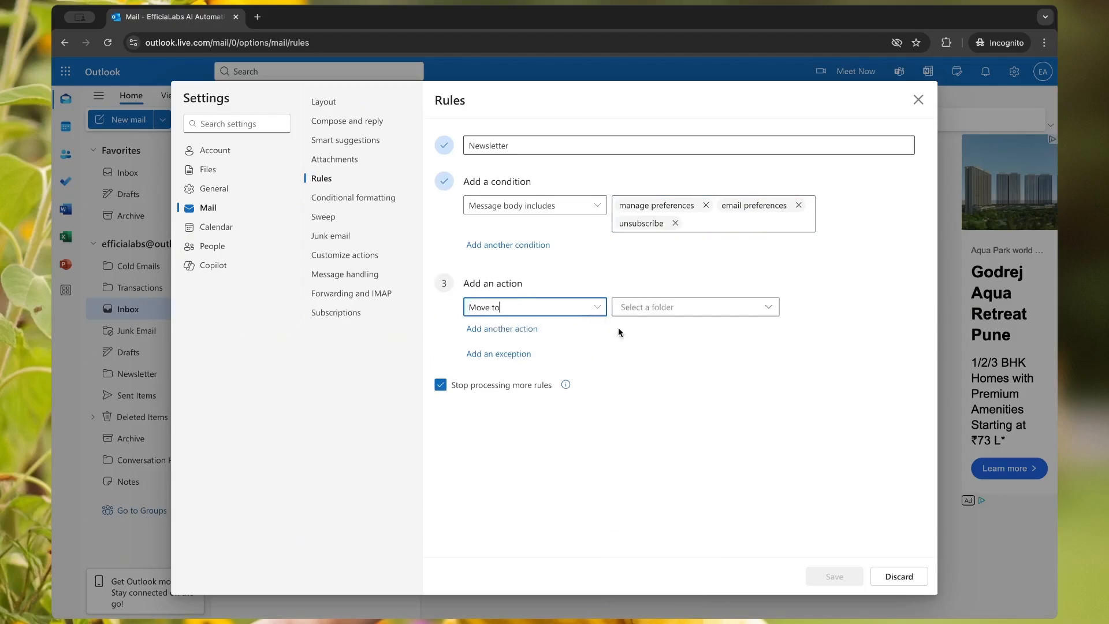
{"action": "left_click", "coordinate": [661, 317]}
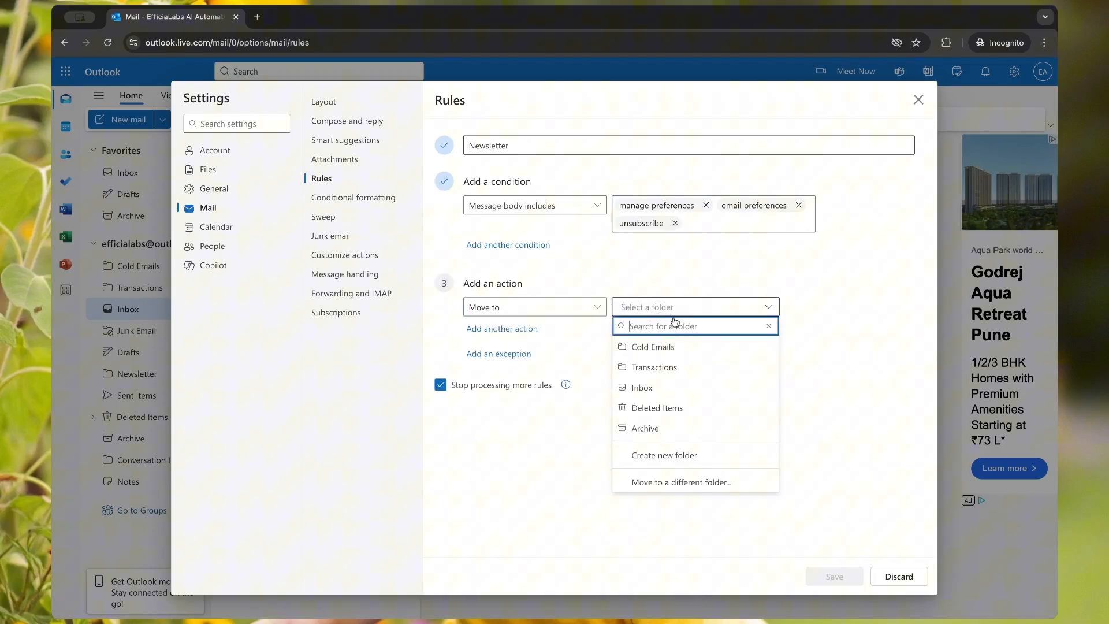
{"action": "left_click", "coordinate": [665, 397]}
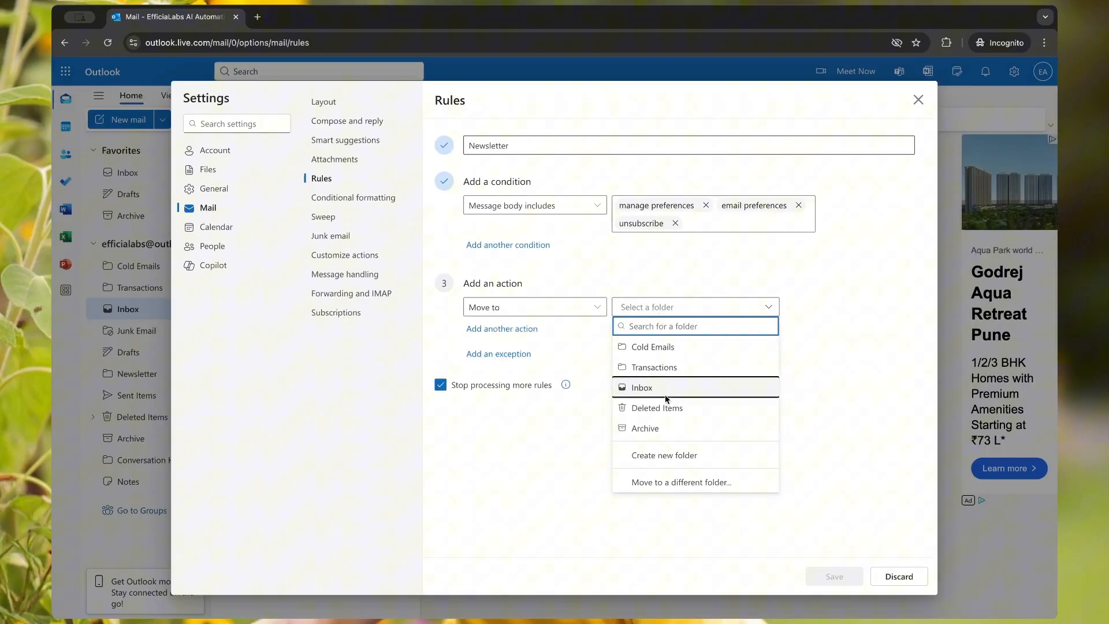
{"action": "left_click", "coordinate": [658, 312]}
{"action": "left_click", "coordinate": [659, 313]}
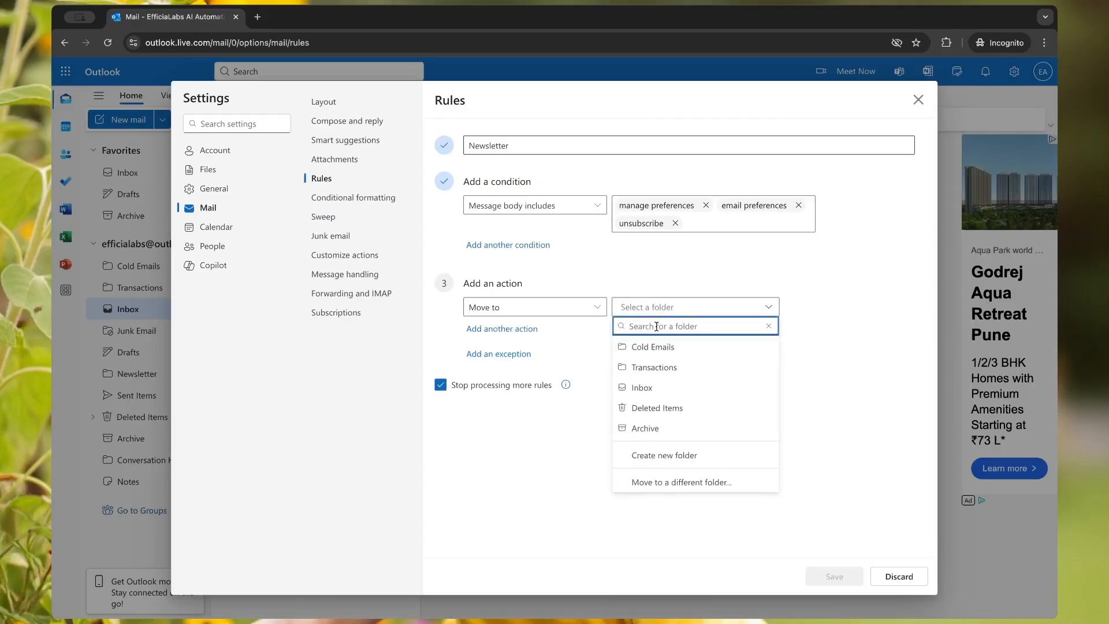
{"action": "type", "text": "news"}
{"action": "left_click", "coordinate": [659, 366]}
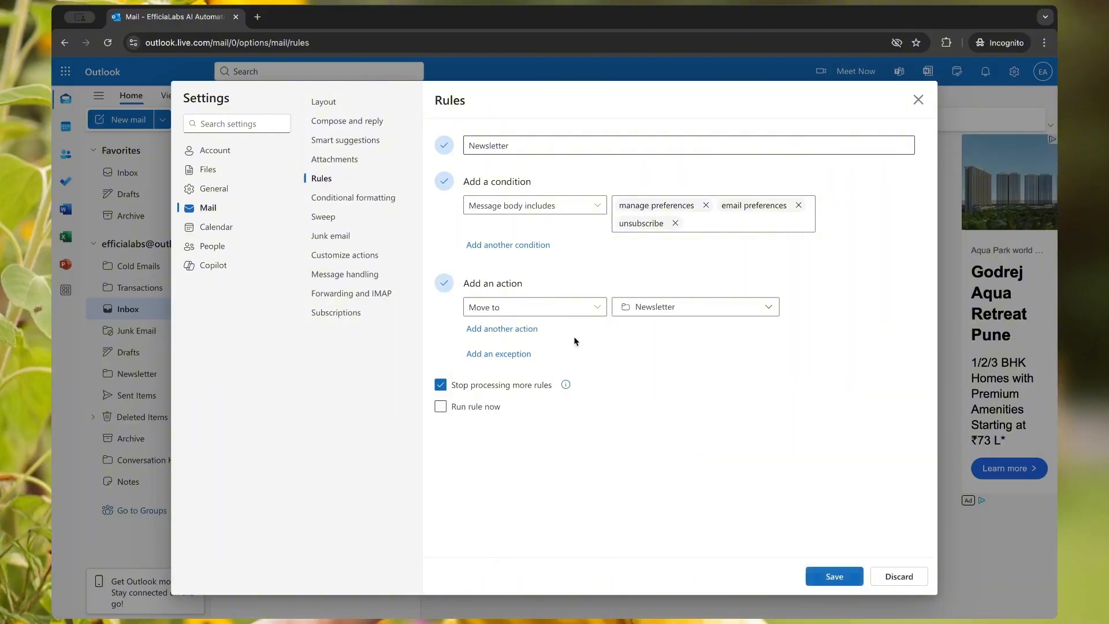
Add a "Mark as read" action, turn off "Stop processing more rules", and save the Newsletter rule
{"action": "left_click", "coordinate": [524, 328]}
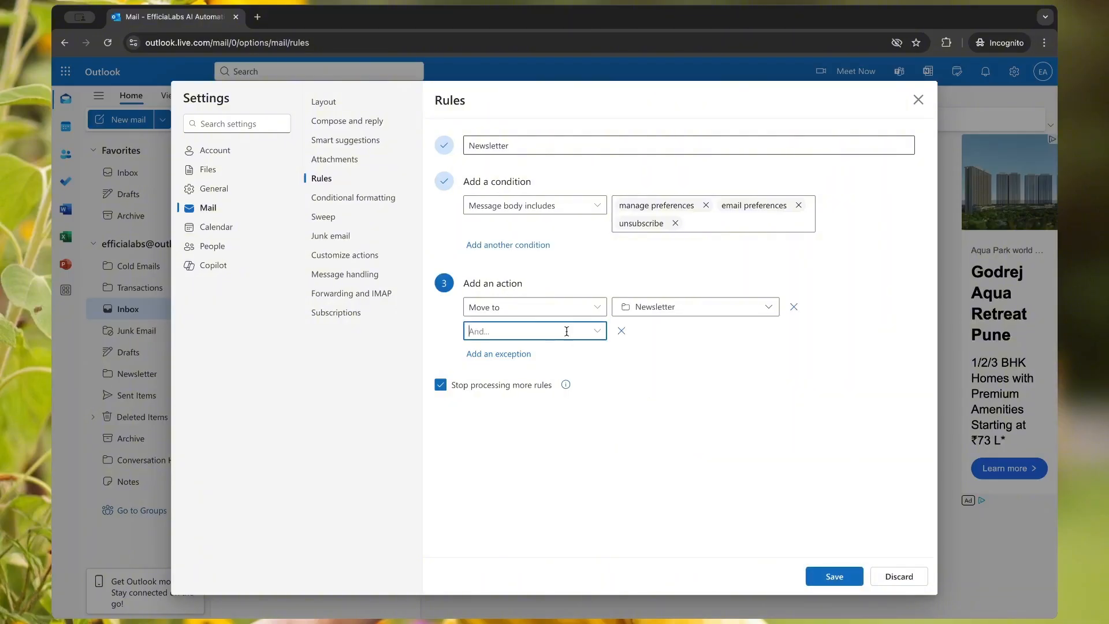
{"action": "left_click", "coordinate": [595, 333]}
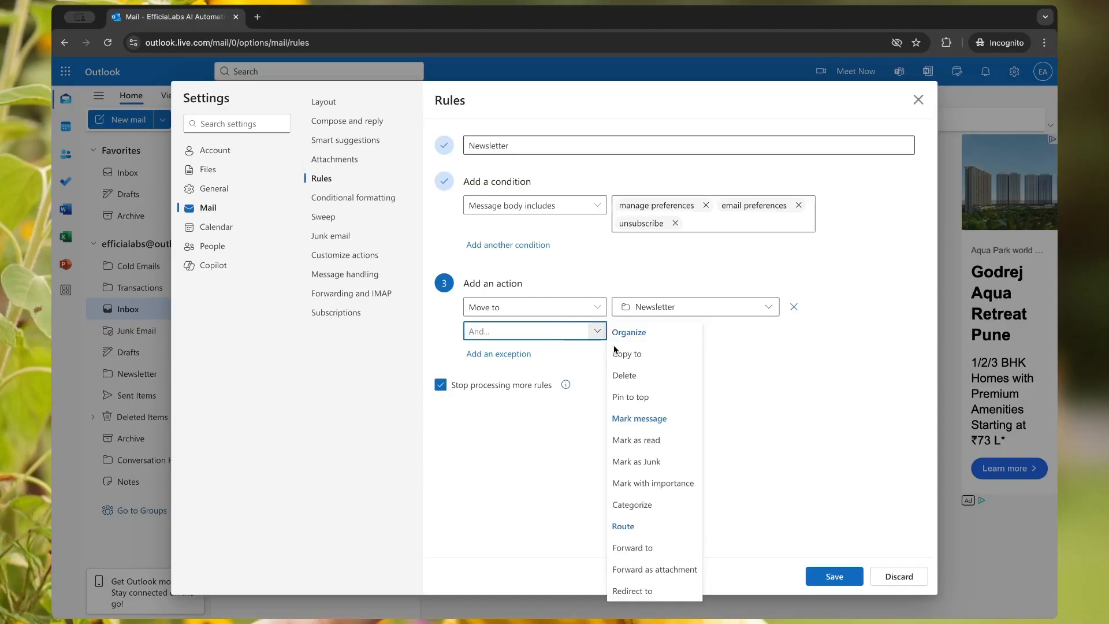
{"action": "left_click", "coordinate": [643, 445]}
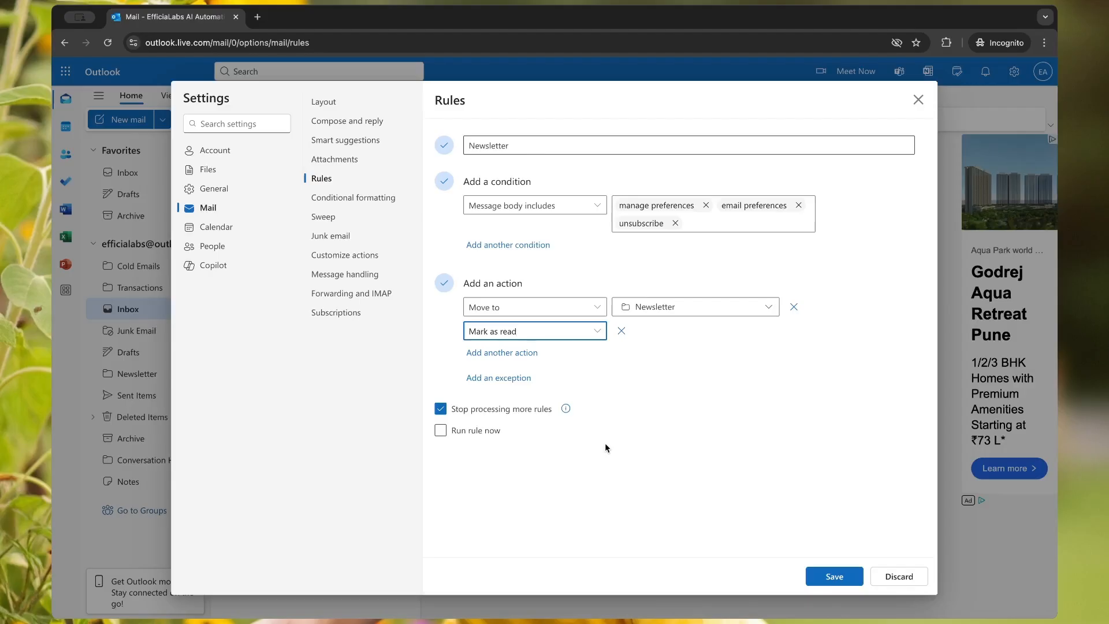
{"action": "left_click", "coordinate": [505, 410]}
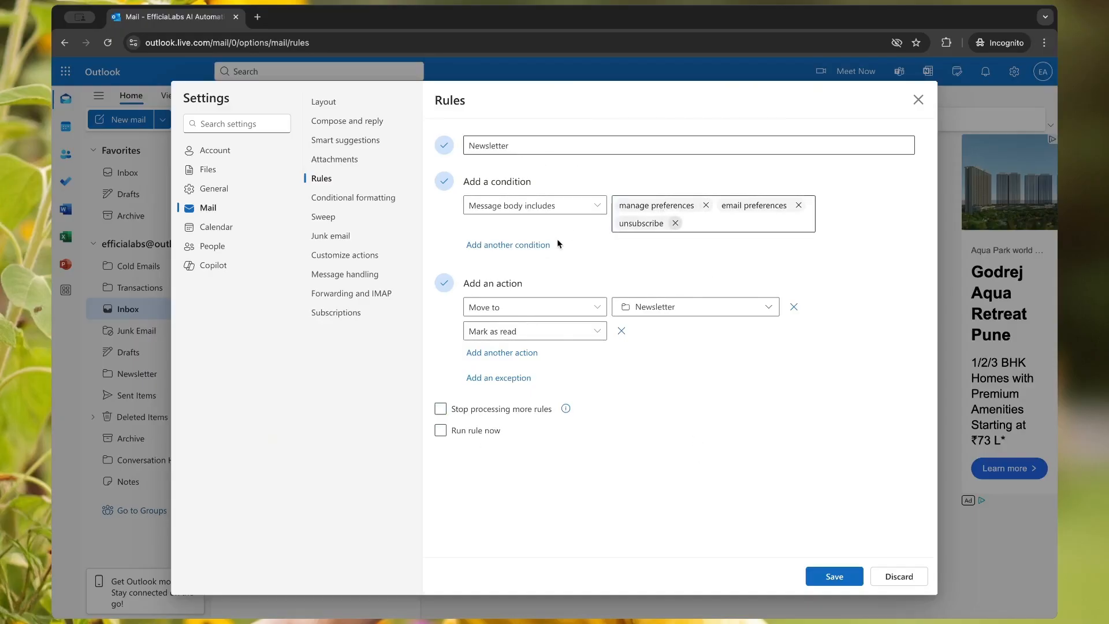
{"action": "left_click", "coordinate": [825, 576]}
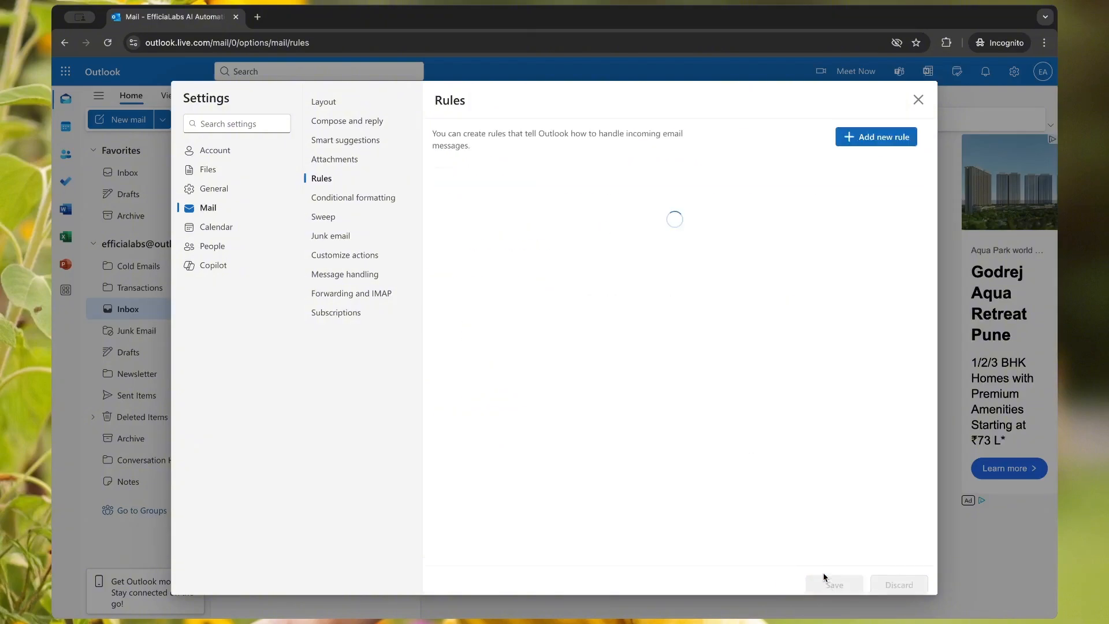
Create a new rule named "Transactions" with a "Message body includes" condition
{"action": "left_click", "coordinate": [880, 144]}
{"action": "type", "text": "T"}
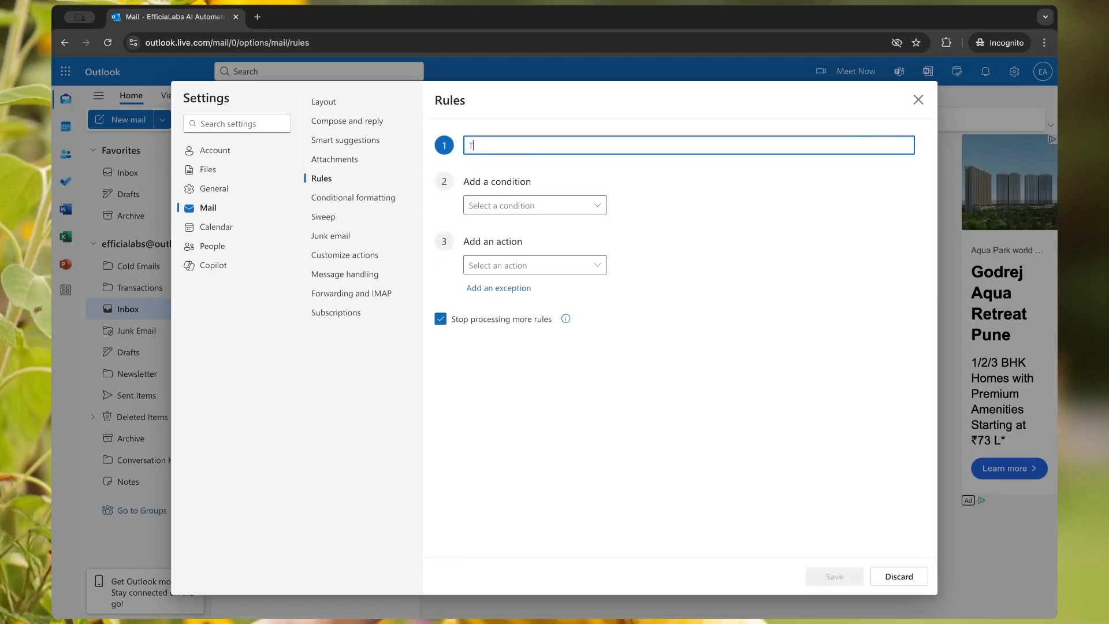
{"action": "type", "text": "ransactions"}
{"action": "left_click", "coordinate": [598, 205]}
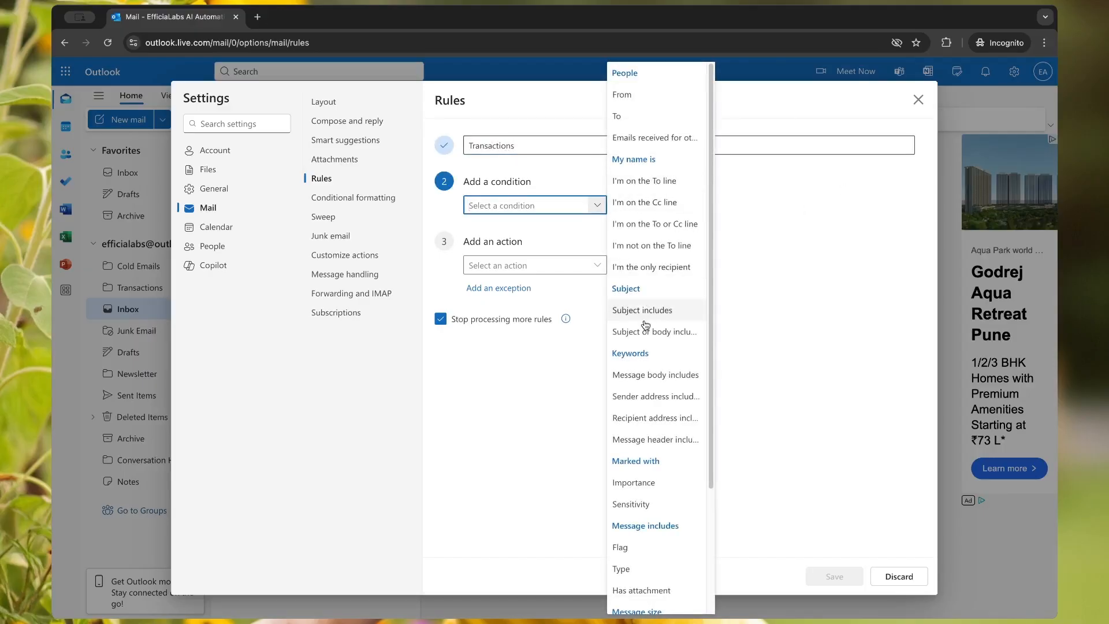
{"action": "left_click", "coordinate": [646, 375]}
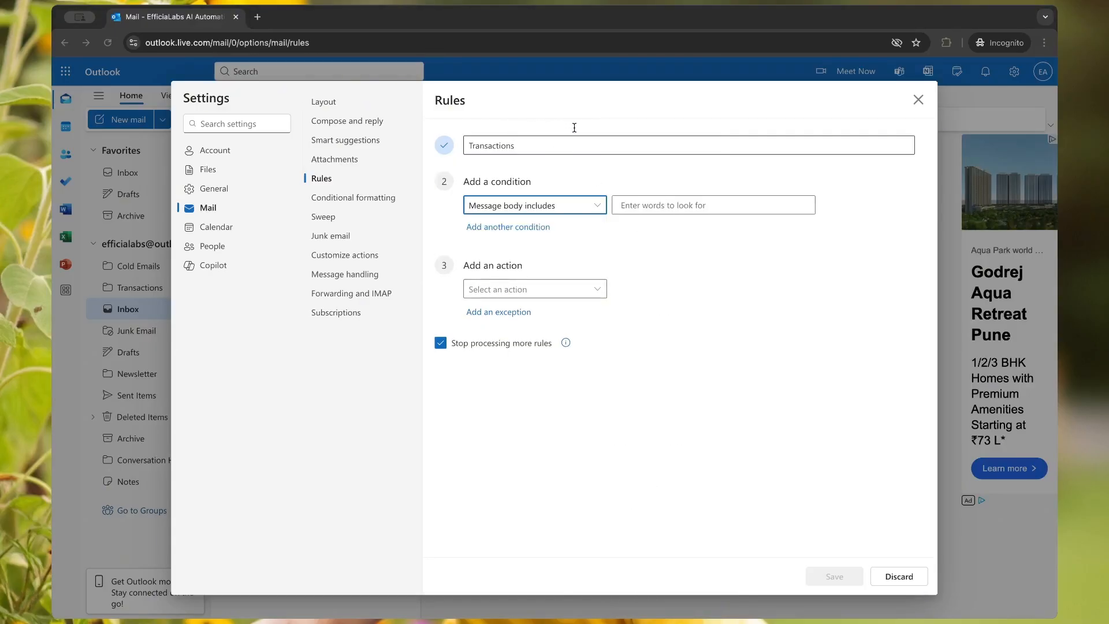
Enter "offer accepted", "contract signed", "new transaction" and "escrow" as the message body keywords of the Transactions rule
{"action": "left_click", "coordinate": [651, 208]}
{"action": "type", "text": "offer accepted"}
{"action": "key", "text": "Return"}
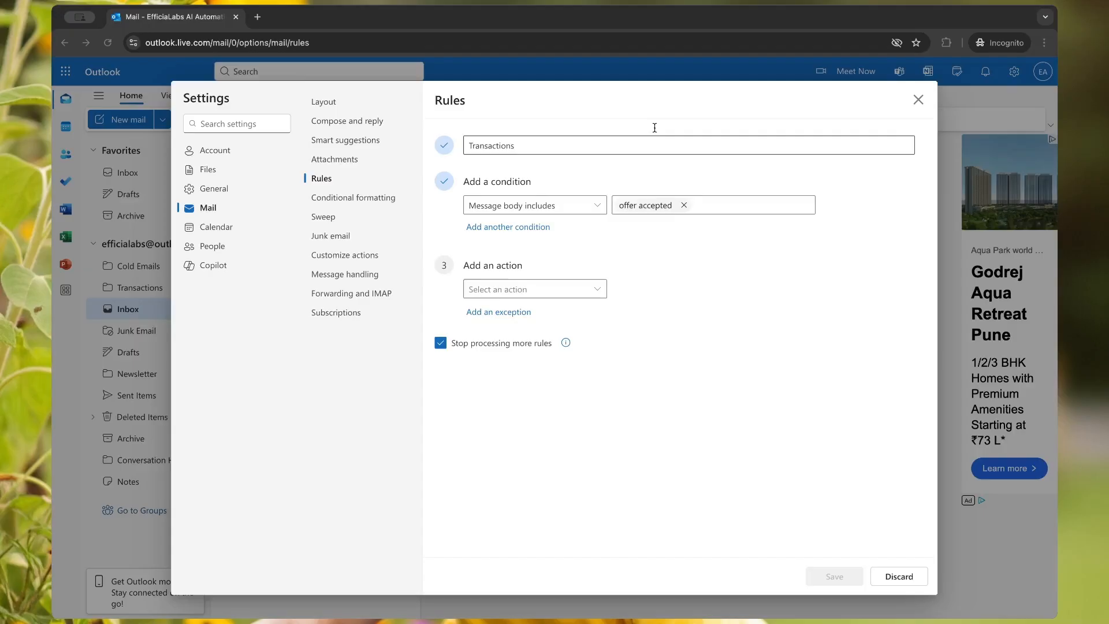
{"action": "type", "text": "contract signed"}
{"action": "key", "text": "Return"}
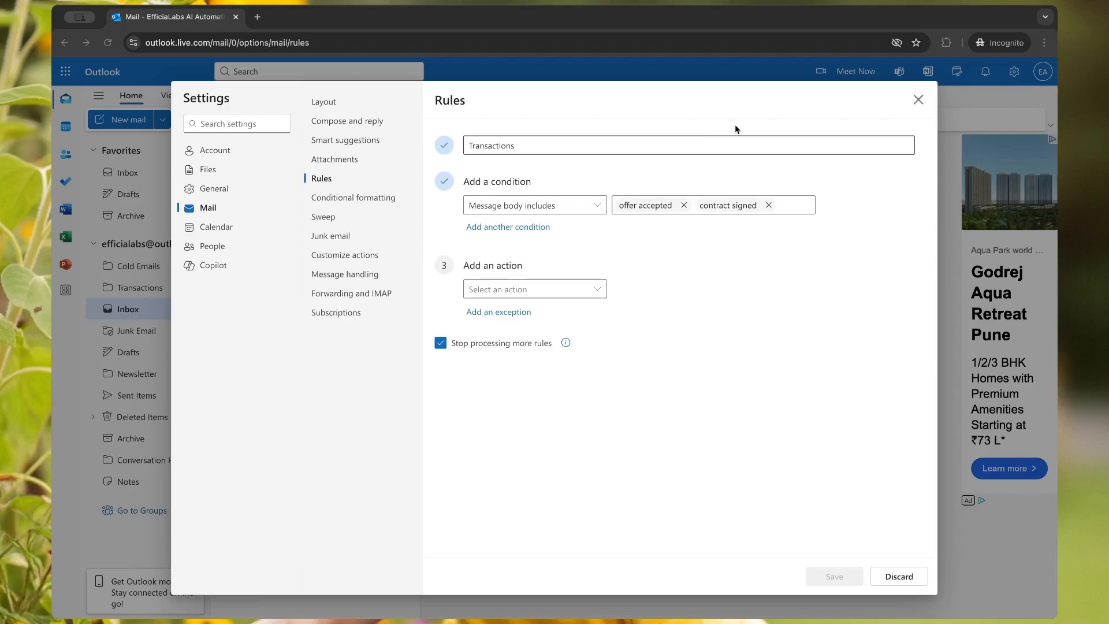
{"action": "type", "text": "new transaction"}
{"action": "key", "text": "Return"}
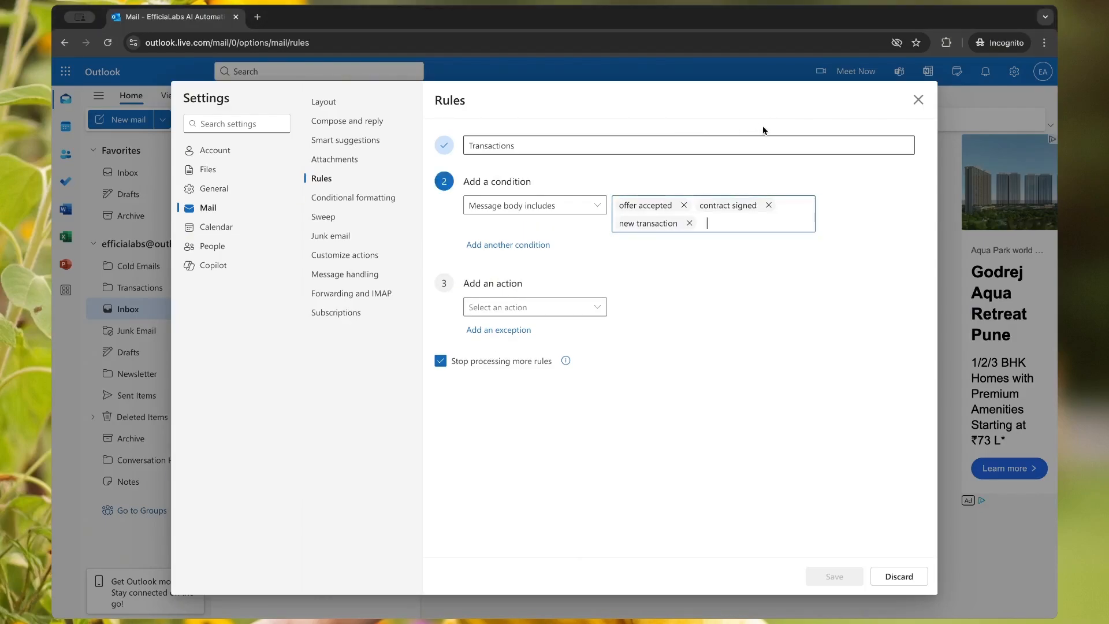
{"action": "type", "text": "escrow"}
{"action": "key", "text": "Return"}
Add a "Move to" action to the Transactions rule with the Transactions folder as its destination
{"action": "left_click", "coordinate": [560, 305]}
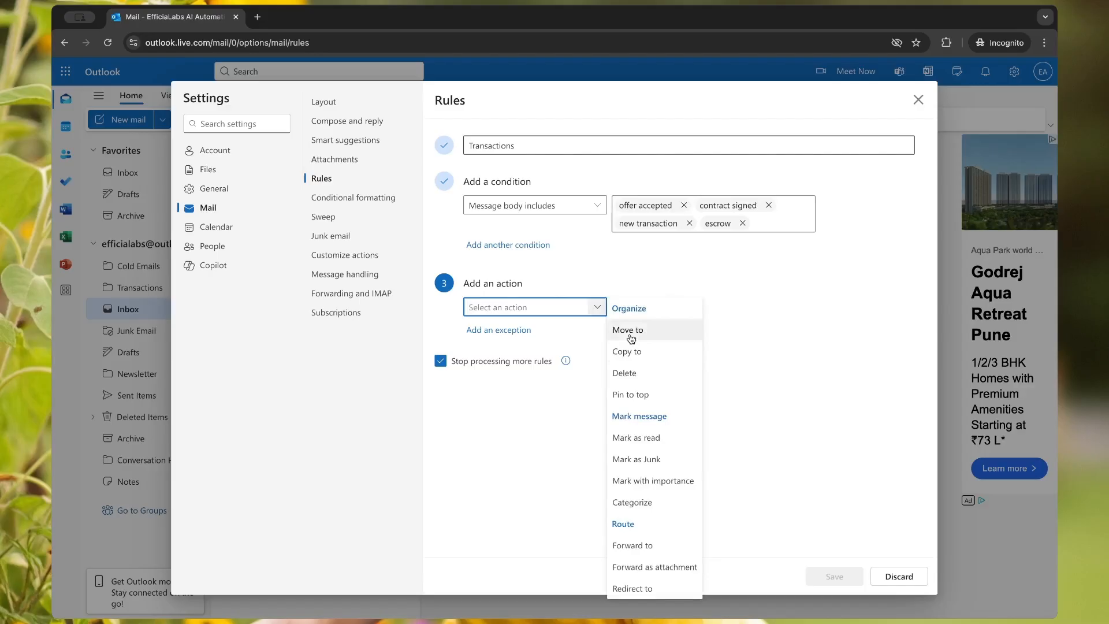
{"action": "left_click", "coordinate": [632, 332]}
{"action": "left_click", "coordinate": [705, 307]}
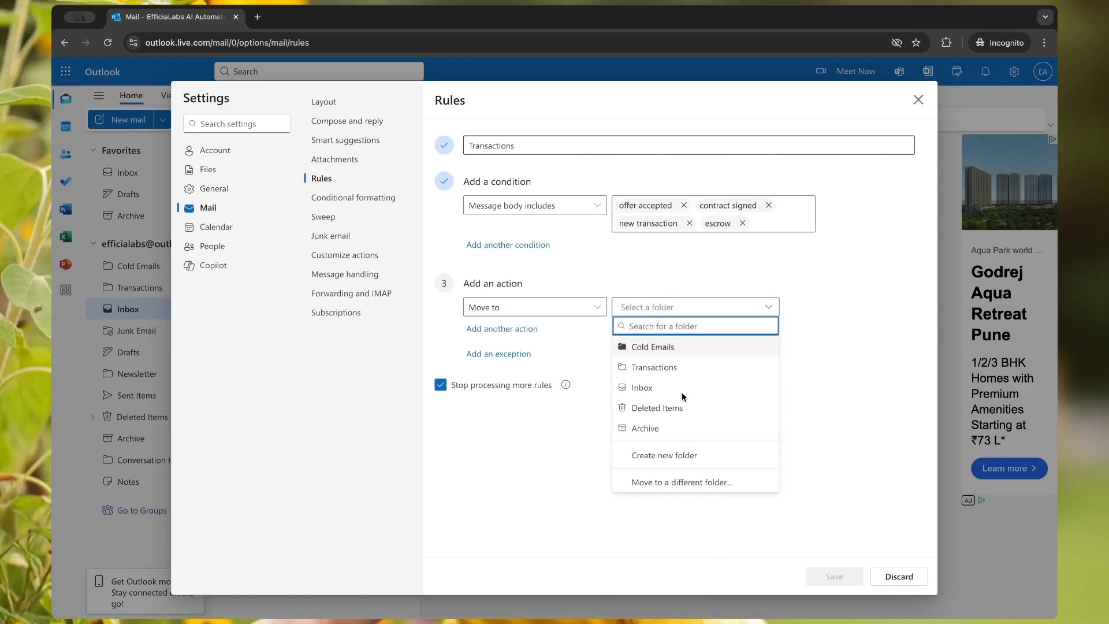
{"action": "left_click", "coordinate": [672, 368]}
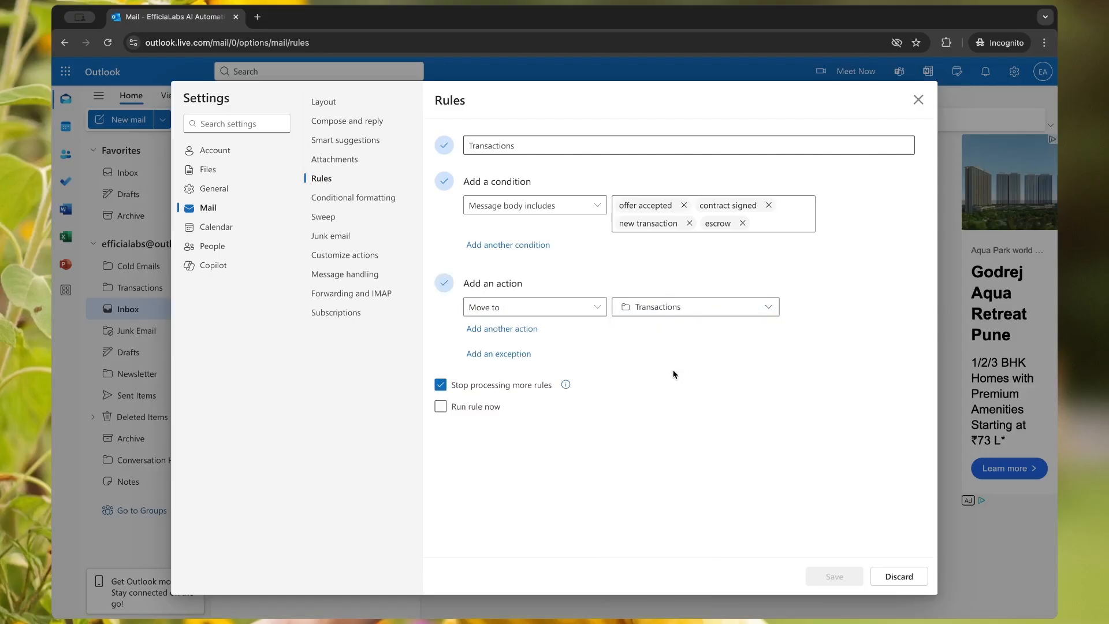
Add a "Mark as read" action to the Transactions rule and save the rule
{"action": "left_click", "coordinate": [520, 330]}
{"action": "left_click", "coordinate": [518, 330]}
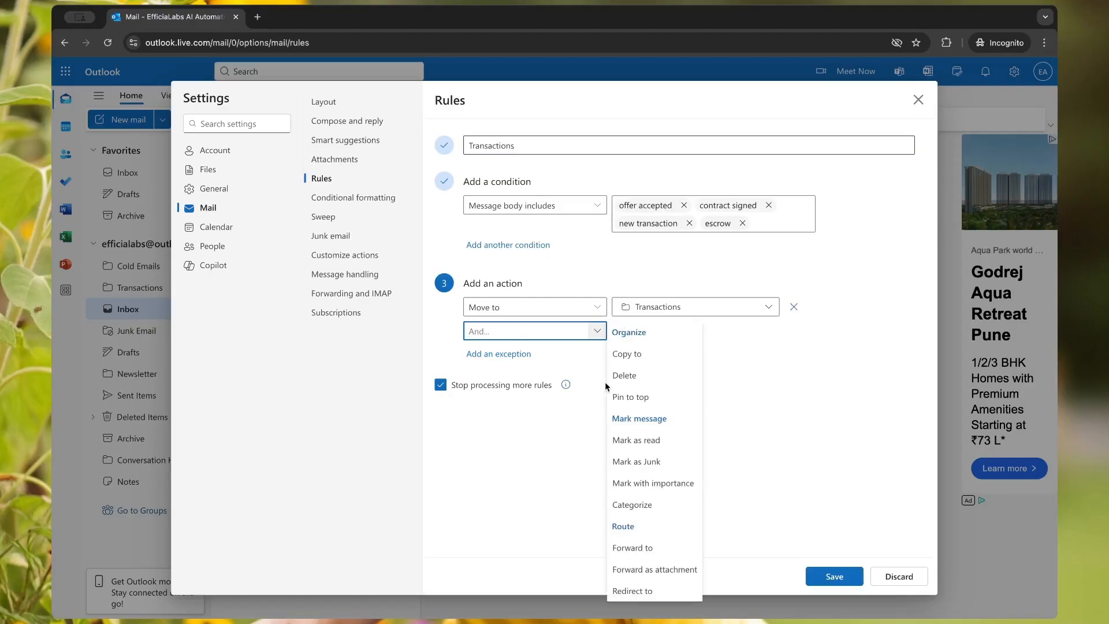
{"action": "left_click", "coordinate": [631, 439]}
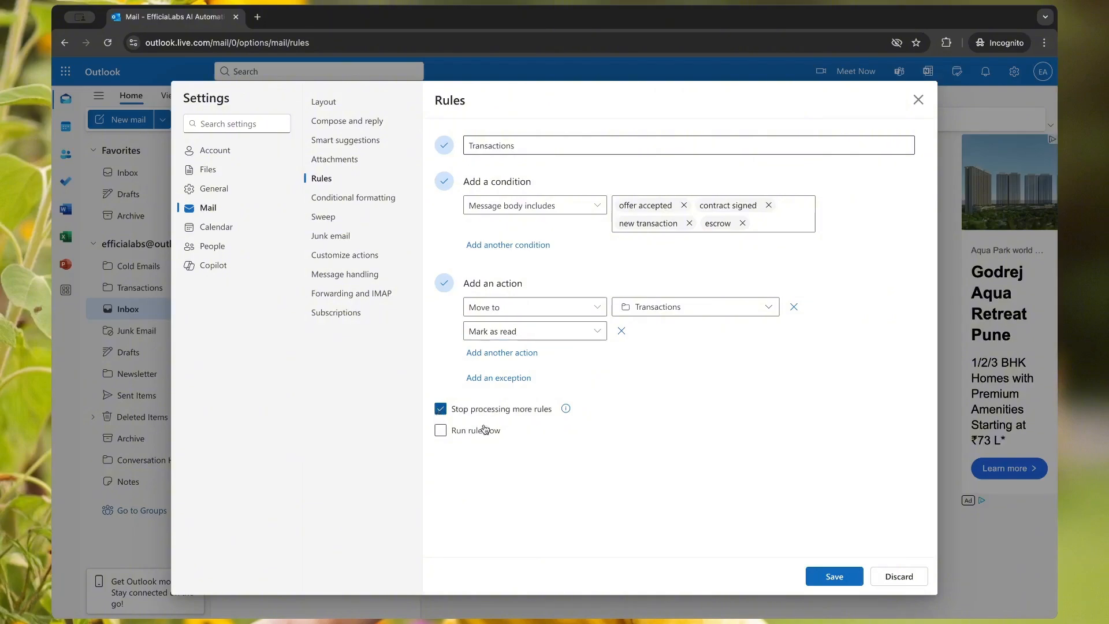
{"action": "left_click", "coordinate": [837, 583]}
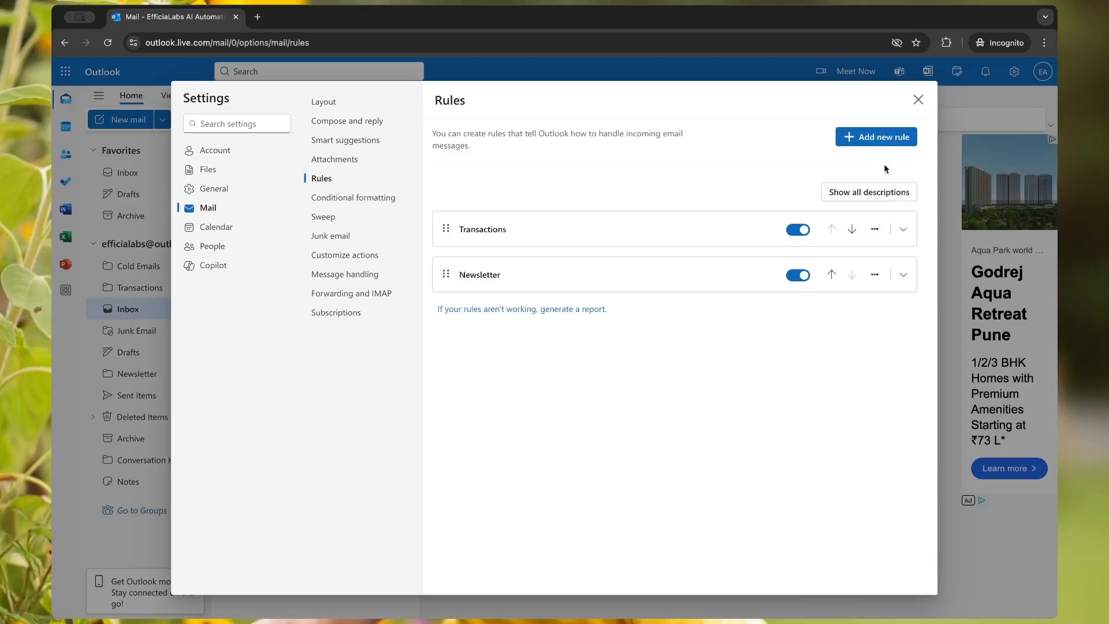
Create a new rule named "Cold emails" with a "Message body includes" condition
{"action": "left_click", "coordinate": [872, 138]}
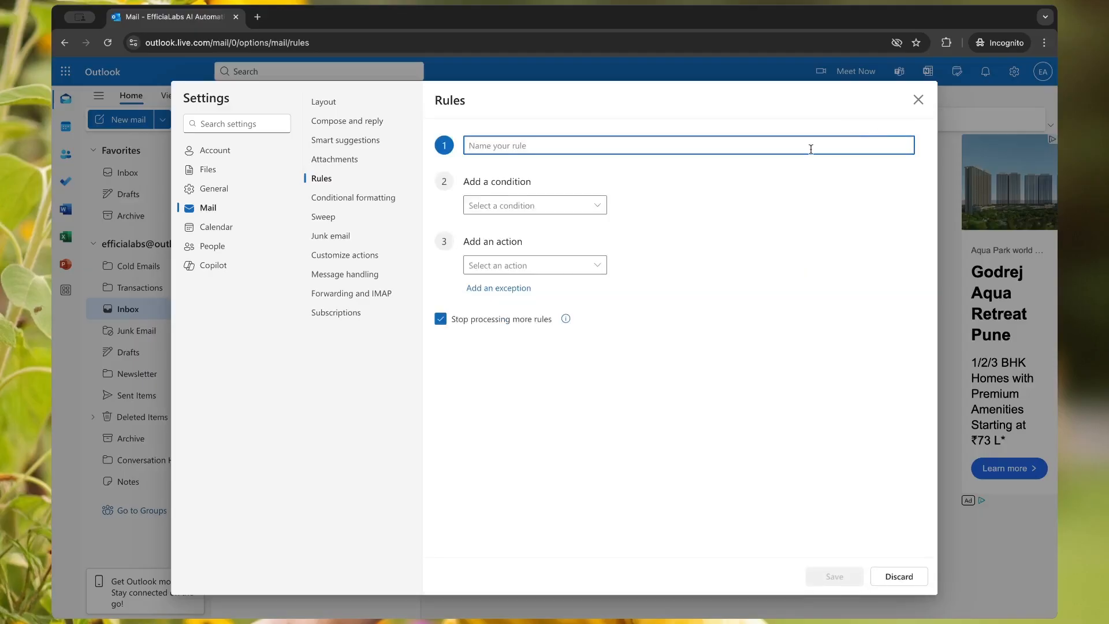
{"action": "type", "text": "Cold emails"}
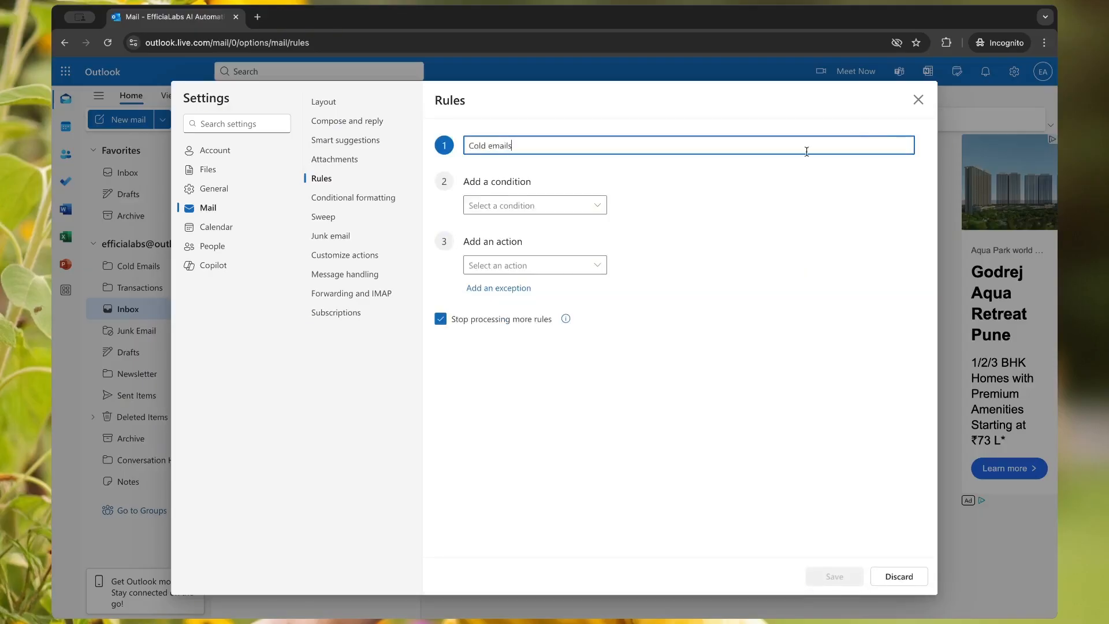
{"action": "left_click", "coordinate": [550, 205]}
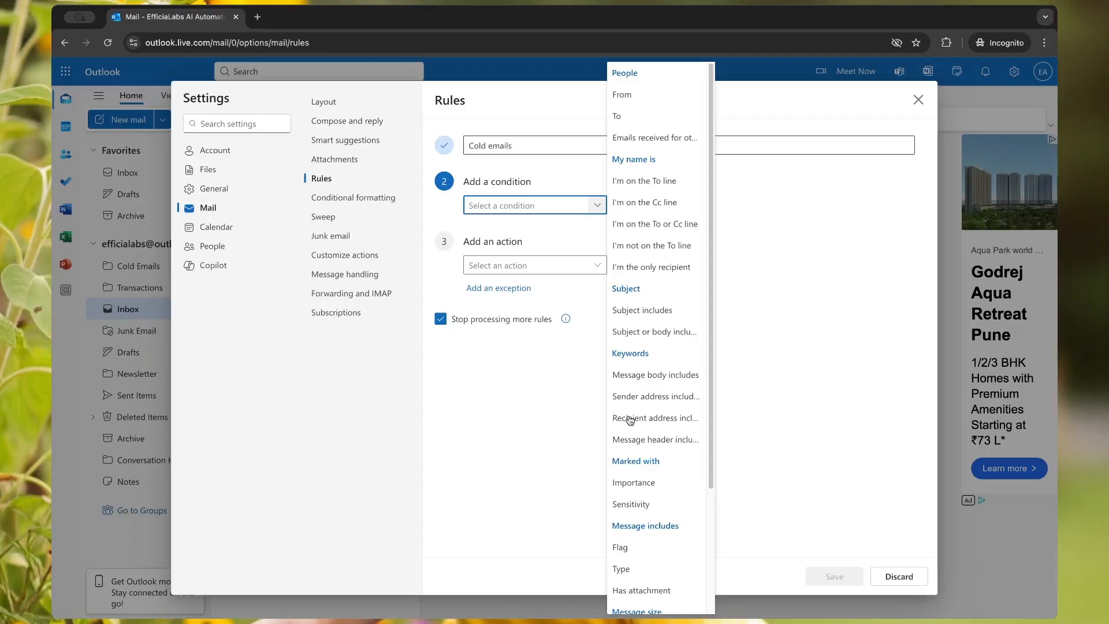
{"action": "left_click", "coordinate": [641, 377]}
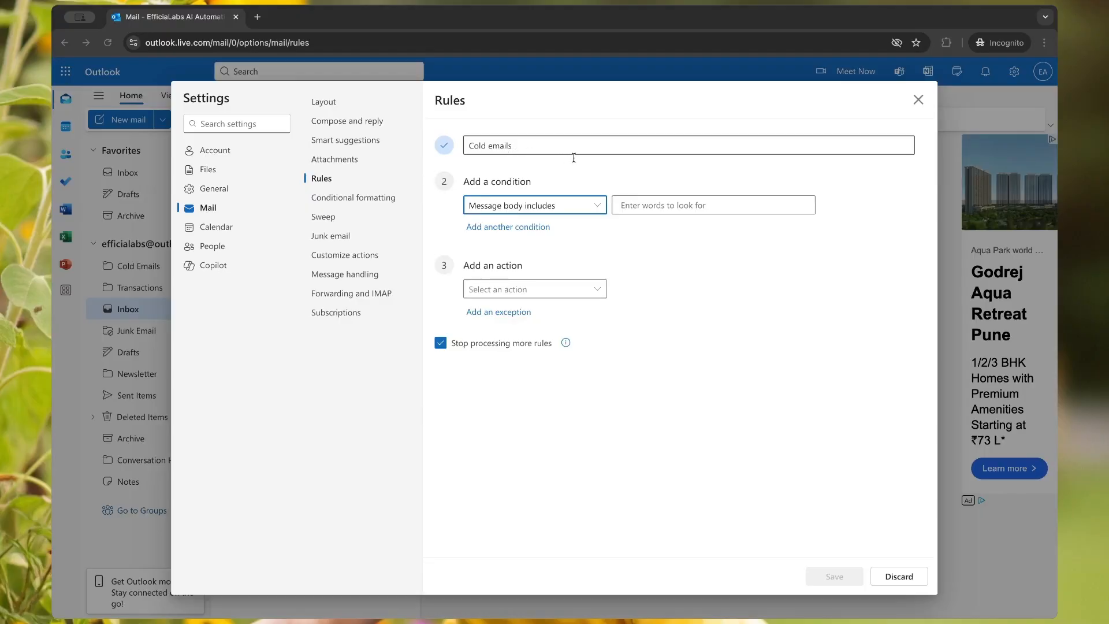
Enter the condition keywords "I help real estate agents", "looking to generate more leads" and "working with realtors" for the Cold emails rule
{"action": "left_click", "coordinate": [622, 206]}
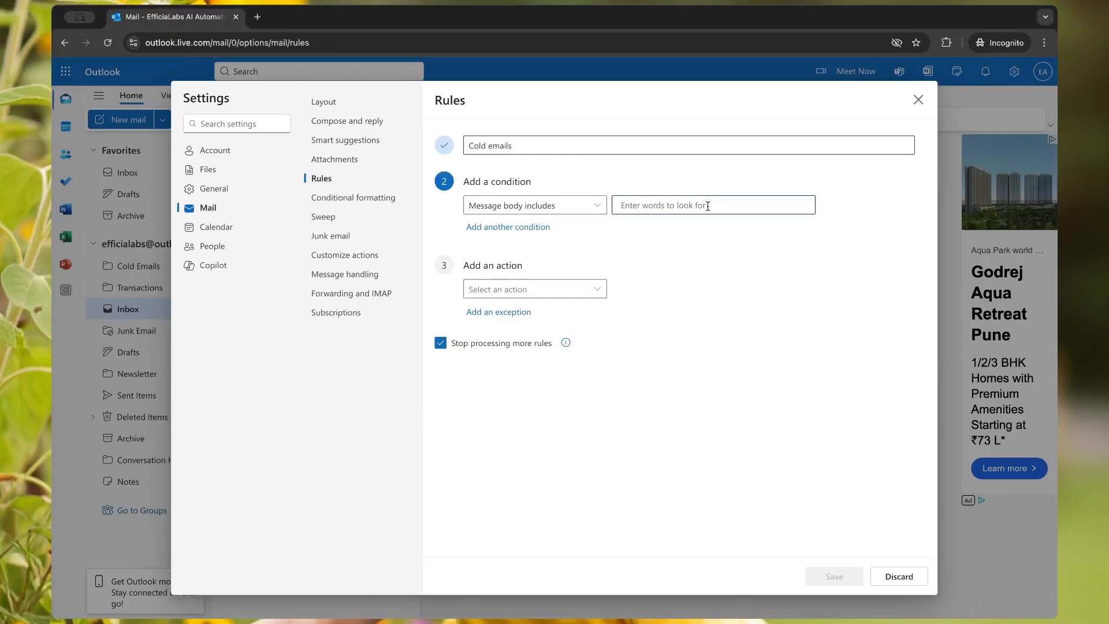
{"action": "type", "text": "I help real estate agents"}
{"action": "key", "text": "Return"}
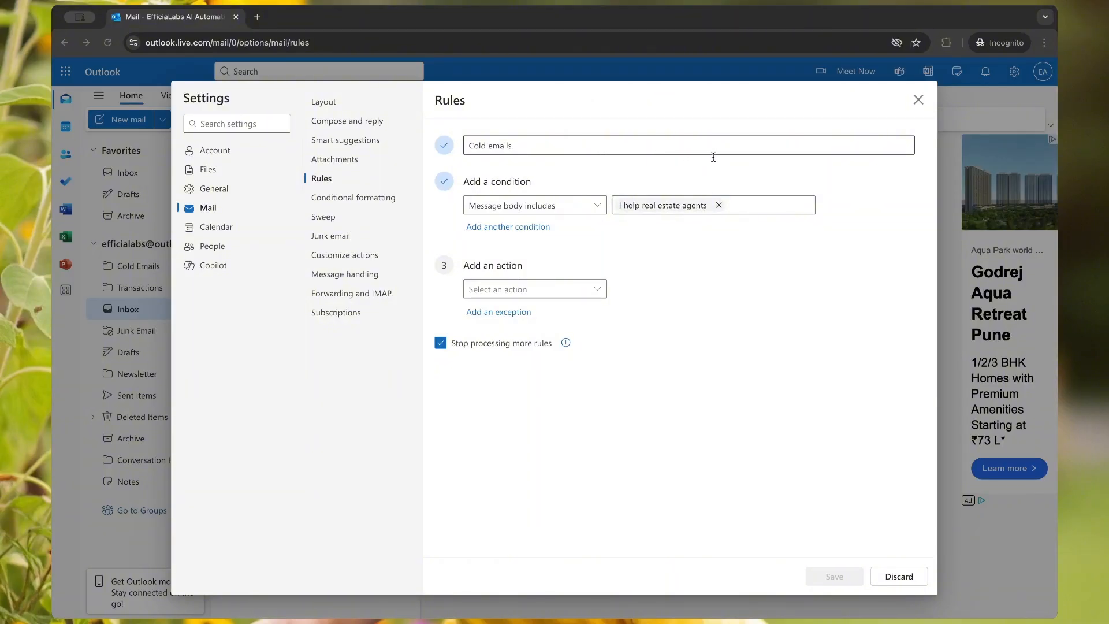
{"action": "type", "text": "looking to generate more leads"}
{"action": "key", "text": "Return"}
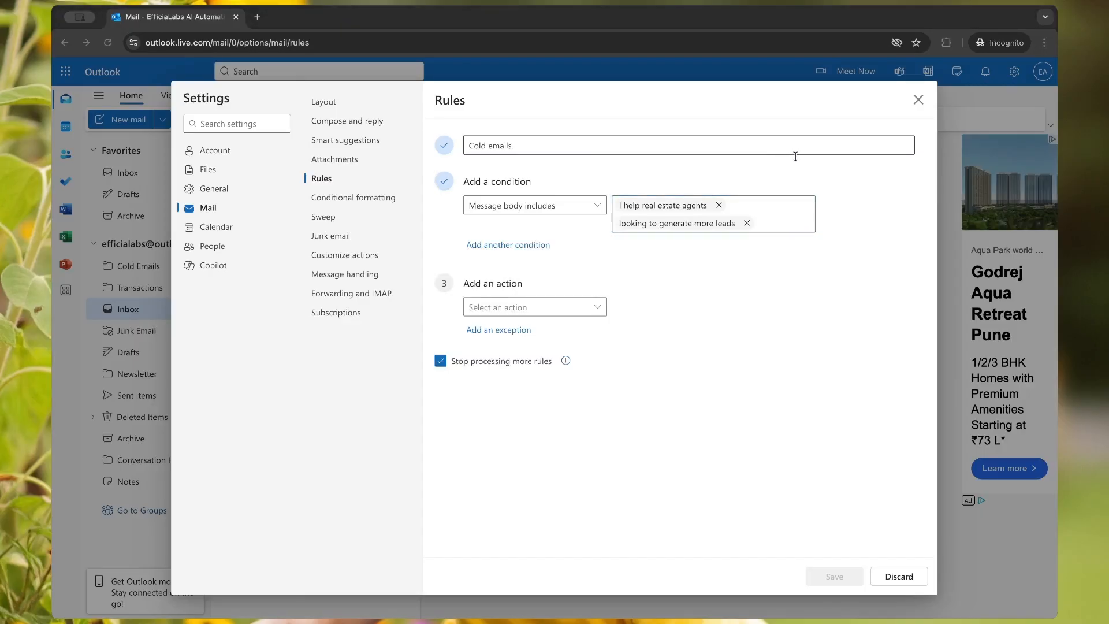
{"action": "type", "text": "working with realtors"}
{"action": "key", "text": "Return"}
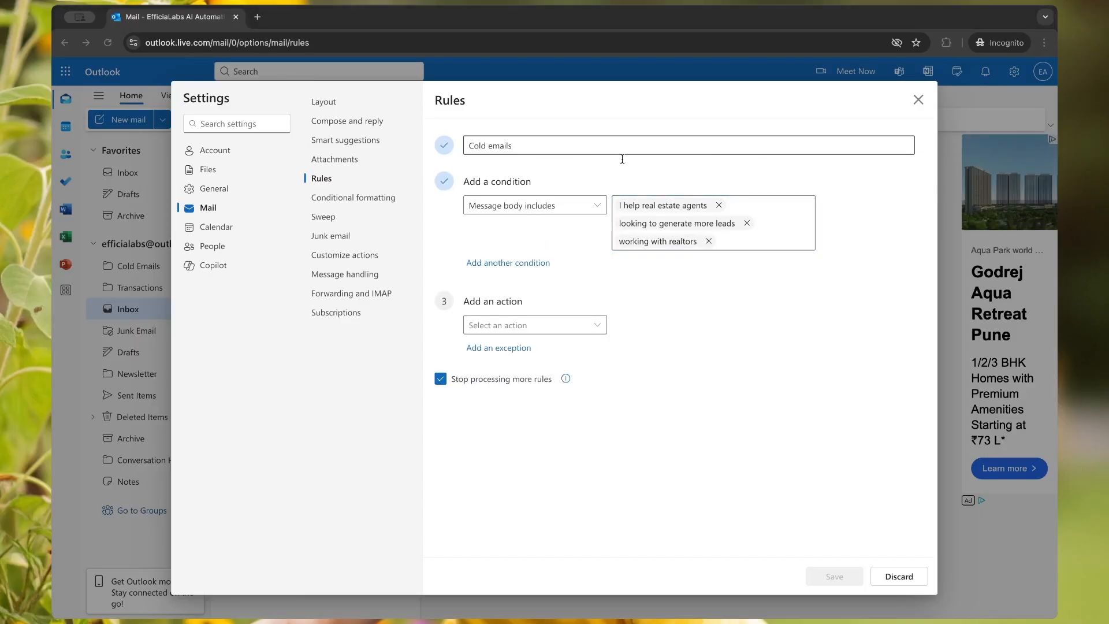
Add the body keywords "grow your real estate business", "exclusive buyer leads", "exclusive seller leads" and "send you a quick demo"
{"action": "type", "text": "grow your real estate business"}
{"action": "key", "text": "Return"}
{"action": "type", "text": "exclusive buyer leads"}
{"action": "key", "text": "Return"}
{"action": "type", "text": "exclusive seller leads"}
{"action": "key", "text": "Return"}
{"action": "type", "text": "send you a quick demo"}
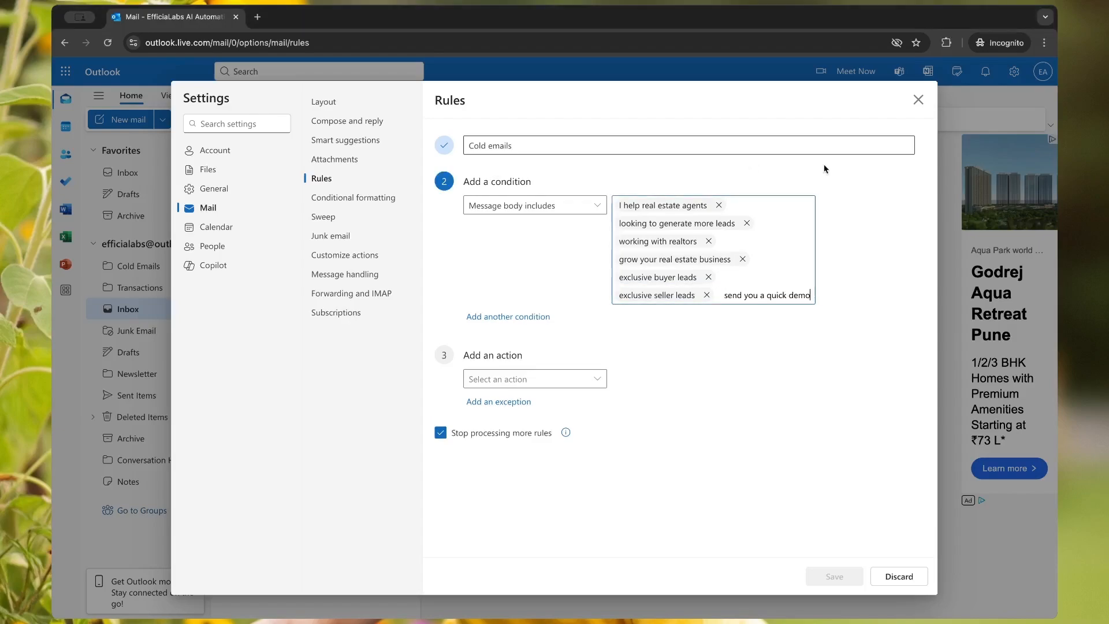
{"action": "key", "text": "Return"}
Add the body keywords "open to a quick call", "not a typical marketing agency" and "noticed your profile on"
{"action": "type", "text": "open to a quick call"}
{"action": "key", "text": "Return"}
{"action": "type", "text": "not a typical marketing agency"}
{"action": "key", "text": "Return"}
{"action": "type", "text": "noticed your profile on"}
{"action": "key", "text": "Return"}
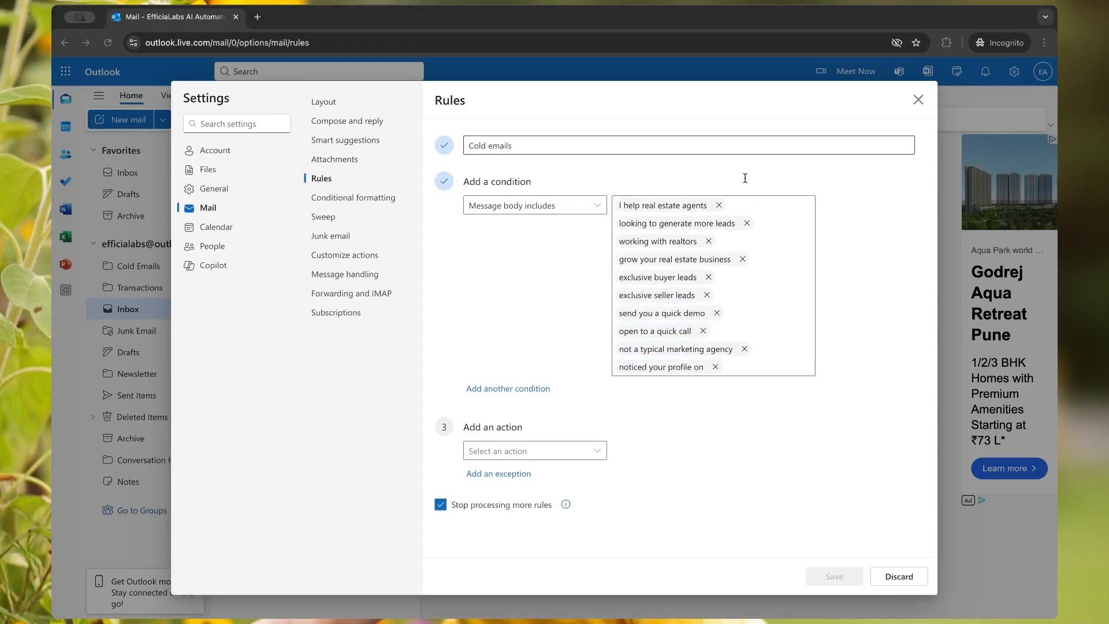
Add "get 10x ROI", "quick question", "thought I'd reach out", "hope this email finds you well" and "just checking in" to the condition keywords
{"action": "type", "text": "get 10x ROI"}
{"action": "key", "text": "Return"}
{"action": "type", "text": "quick question"}
{"action": "key", "text": "Return"}
{"action": "type", "text": "thought I'd reach out"}
{"action": "key", "text": "Return"}
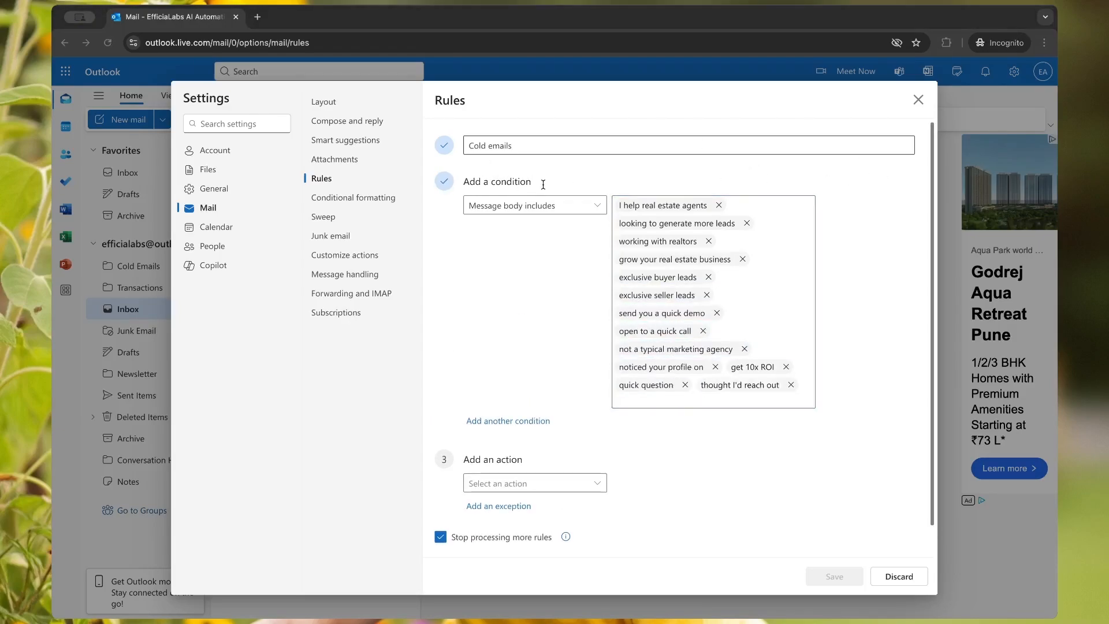
{"action": "type", "text": "hope this email finds you well"}
{"action": "key", "text": "Return"}
{"action": "type", "text": "just checking in"}
{"action": "key", "text": "Return"}
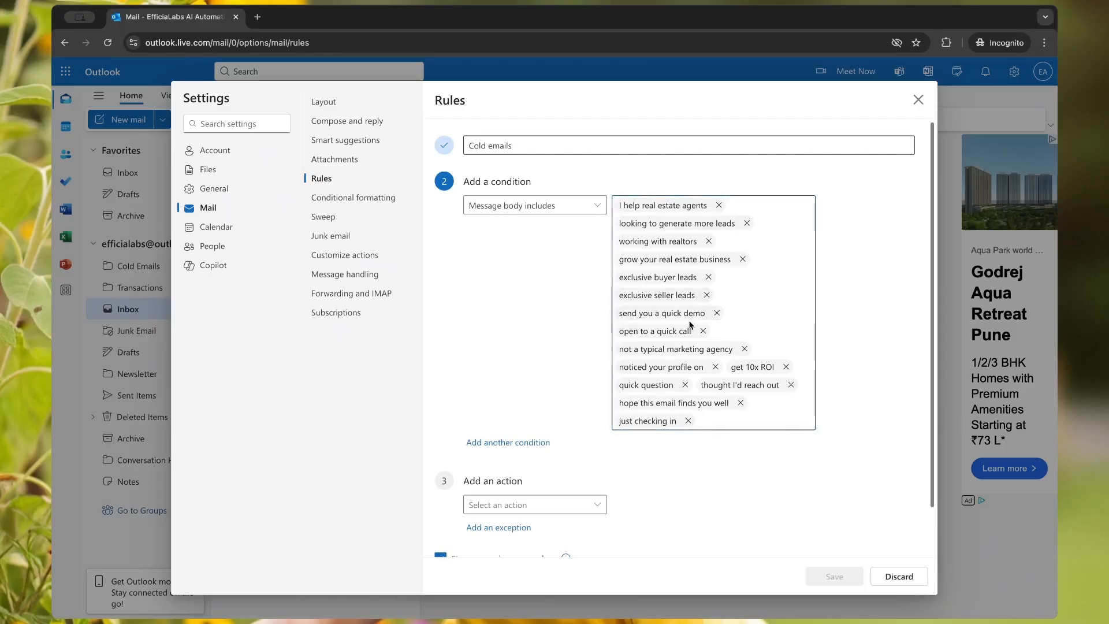
Add a "Move to" action to the Cold emails rule with the Cold Emails folder as its destination
{"action": "scroll", "coordinate": [566, 341], "scroll_direction": "down", "scroll_amount": 1}
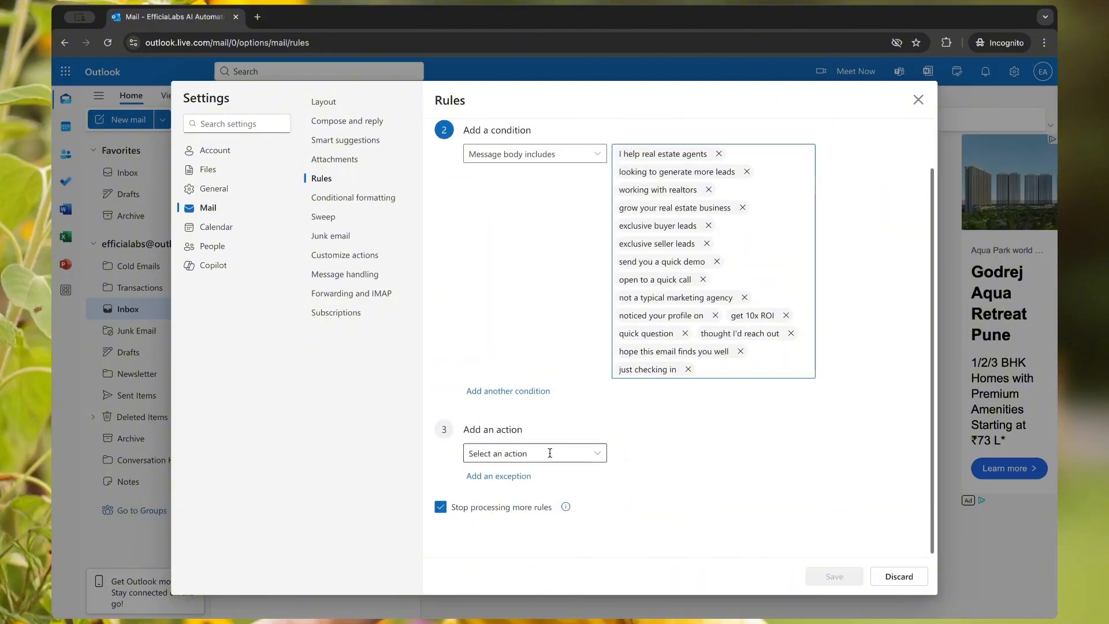
{"action": "left_click", "coordinate": [554, 453]}
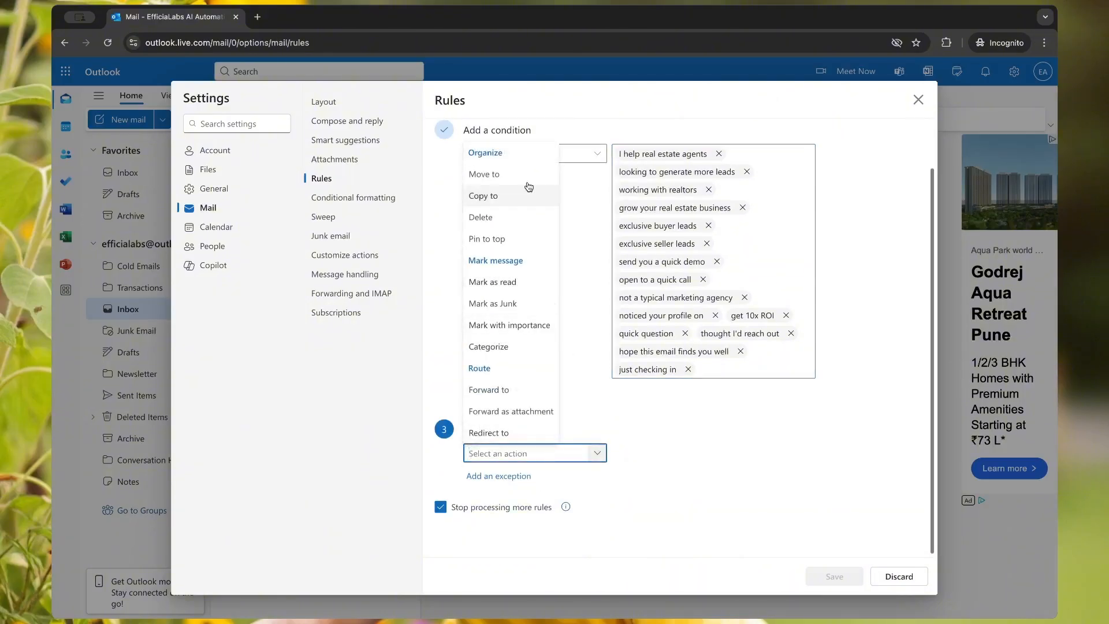
{"action": "left_click", "coordinate": [523, 172]}
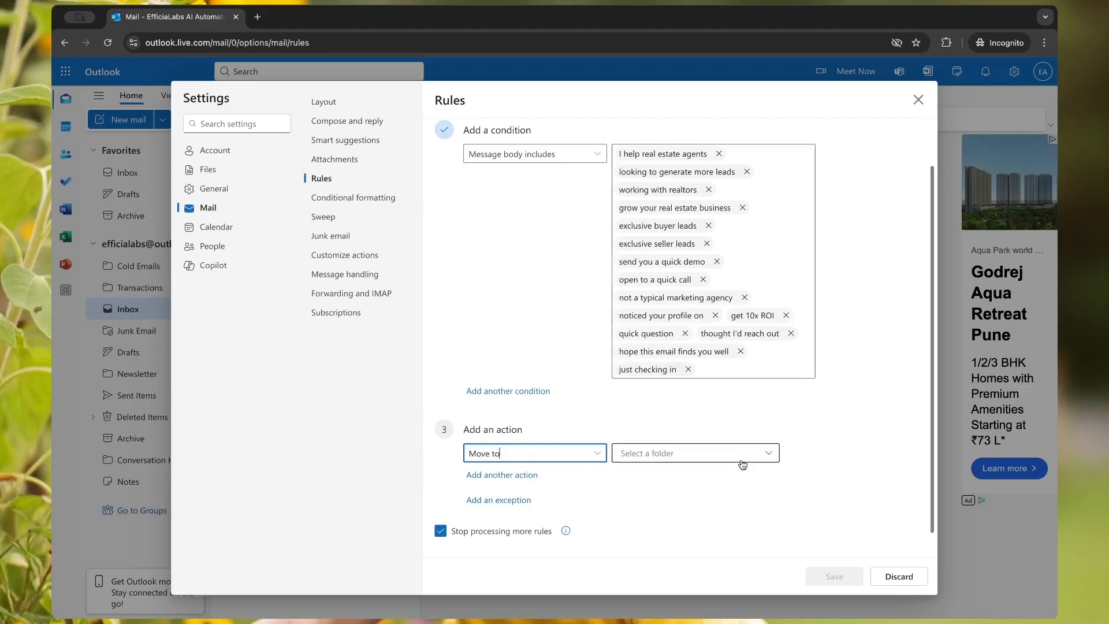
{"action": "left_click", "coordinate": [740, 460]}
{"action": "left_click", "coordinate": [704, 495]}
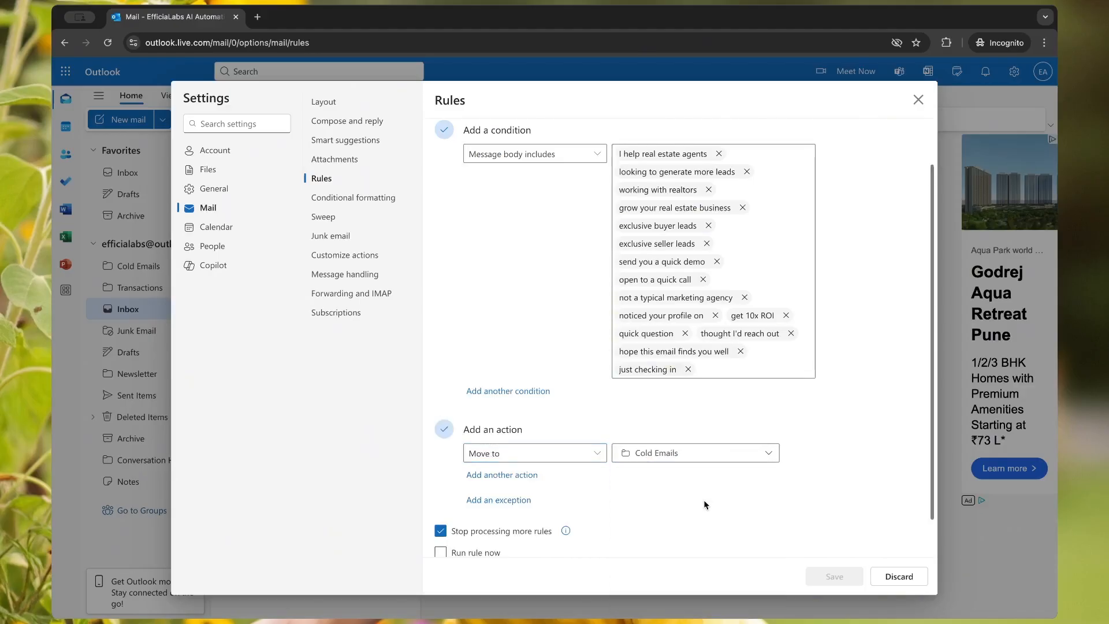
Add "Mark as read" as a second action of the Cold emails rule
{"action": "left_click", "coordinate": [520, 476]}
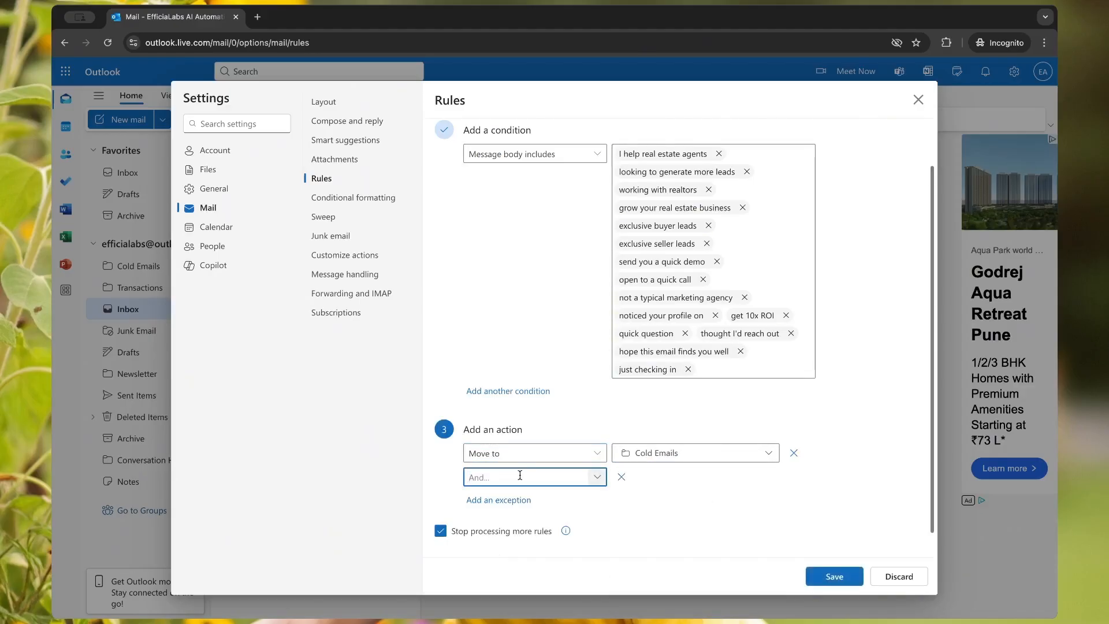
{"action": "left_click", "coordinate": [520, 478]}
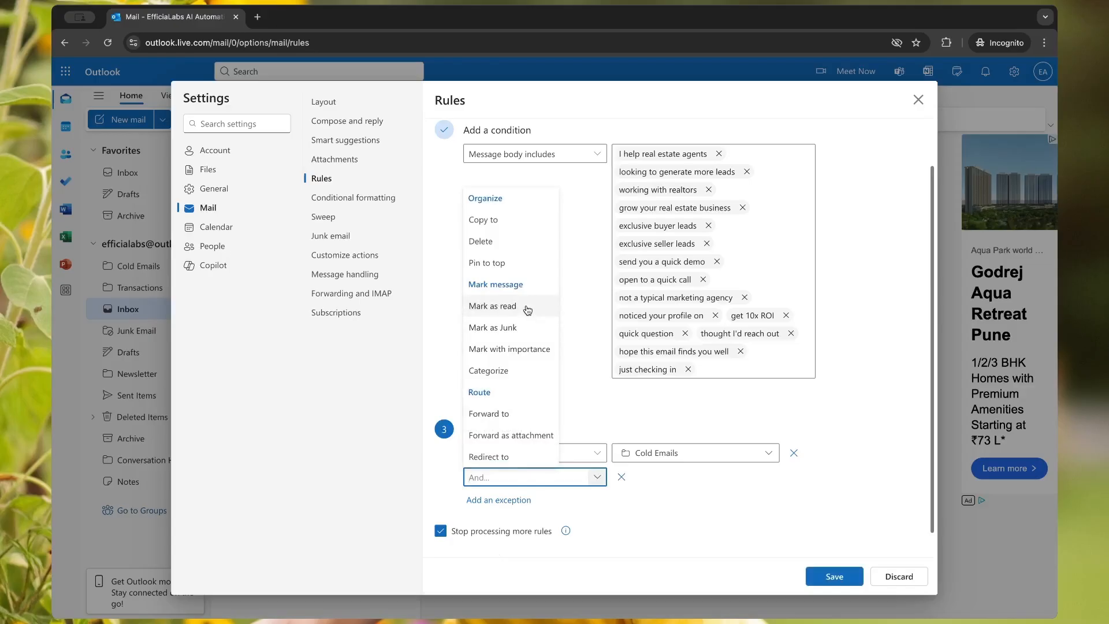
{"action": "left_click", "coordinate": [508, 305]}
{"action": "scroll", "coordinate": [679, 372], "scroll_direction": "down", "scroll_amount": 1}
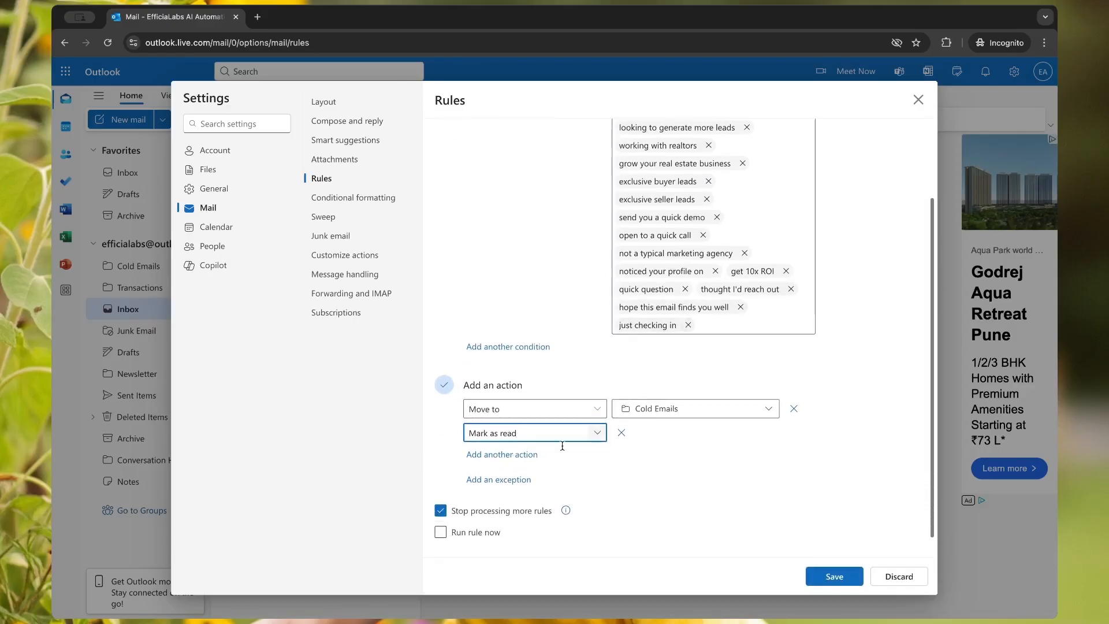
{"action": "left_click", "coordinate": [520, 461]}
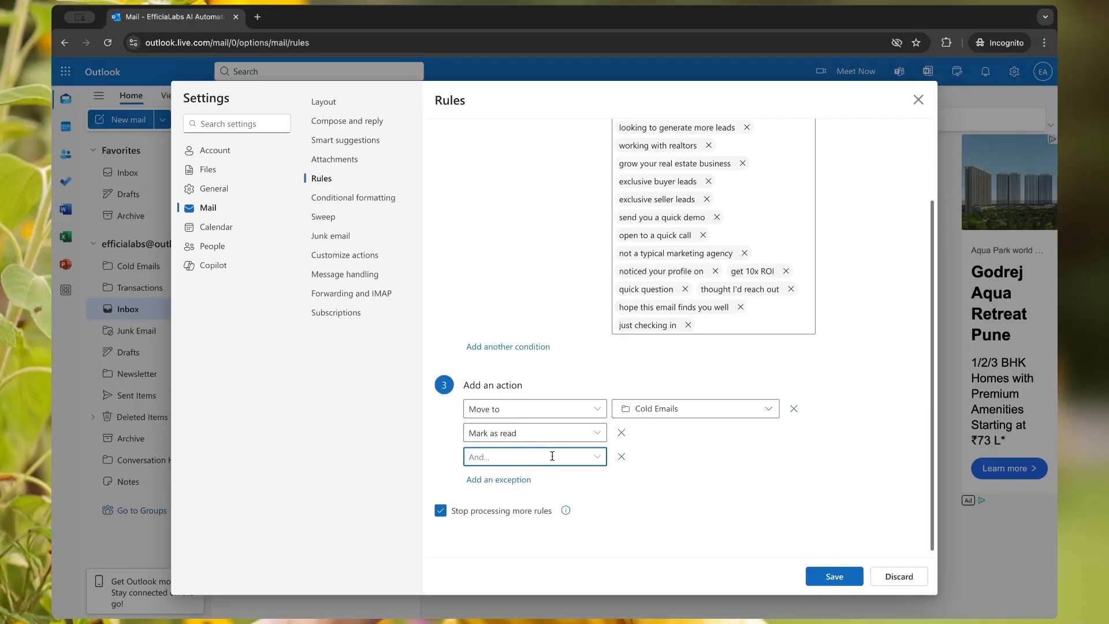
{"action": "left_click", "coordinate": [523, 457]}
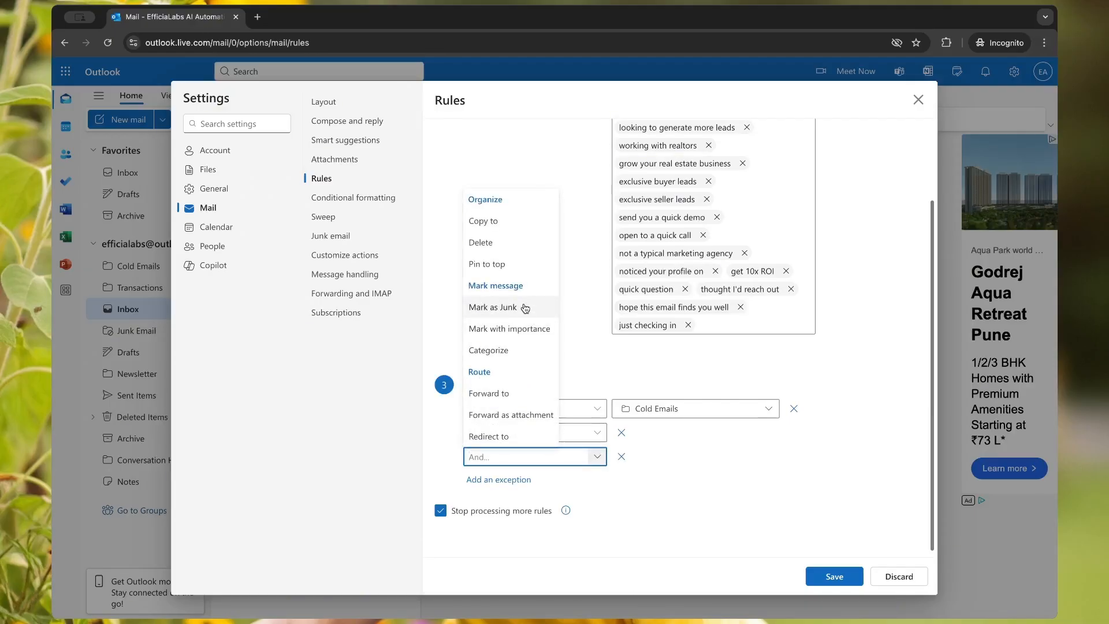
{"action": "left_click", "coordinate": [717, 464]}
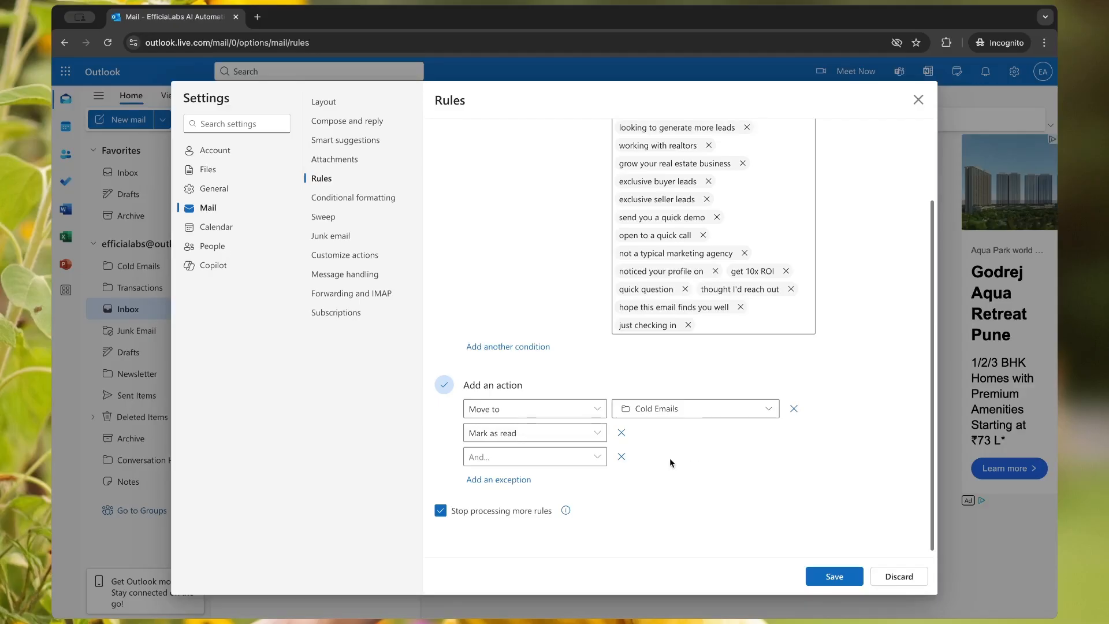
{"action": "left_click", "coordinate": [622, 457]}
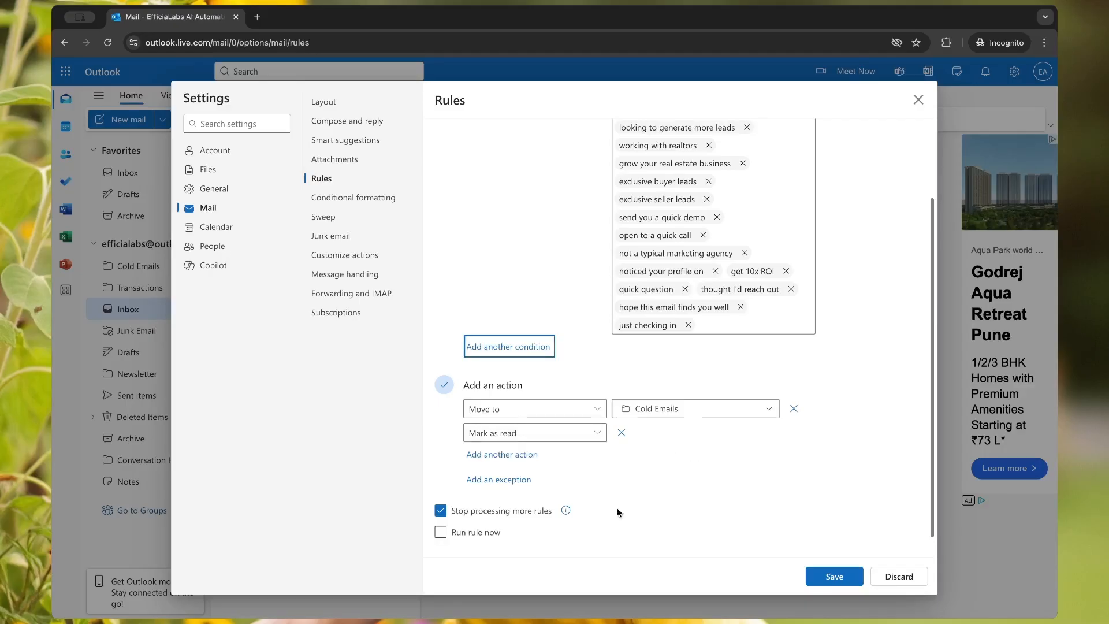
Turn off "Stop processing more rules" for the Cold emails rule, save the rule and close the settings
{"action": "left_click", "coordinate": [511, 512]}
{"action": "left_click", "coordinate": [832, 576]}
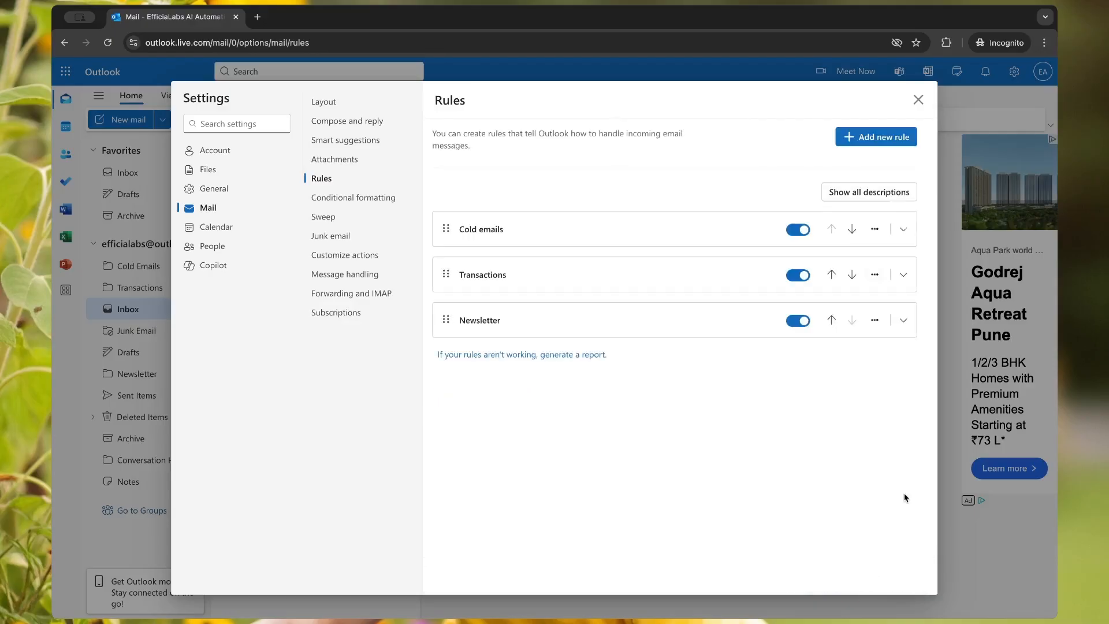
{"action": "left_click", "coordinate": [918, 99]}
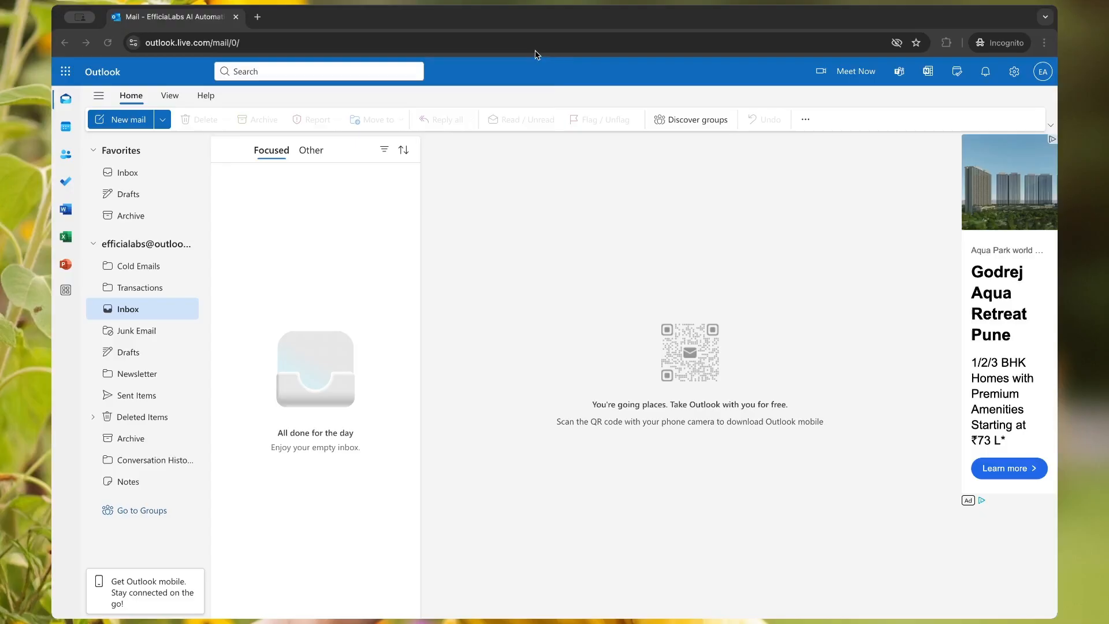
Check the Inbox and the Cold Emails folder for the incoming test message and reload the mailbox
{"action": "left_click", "coordinate": [159, 173]}
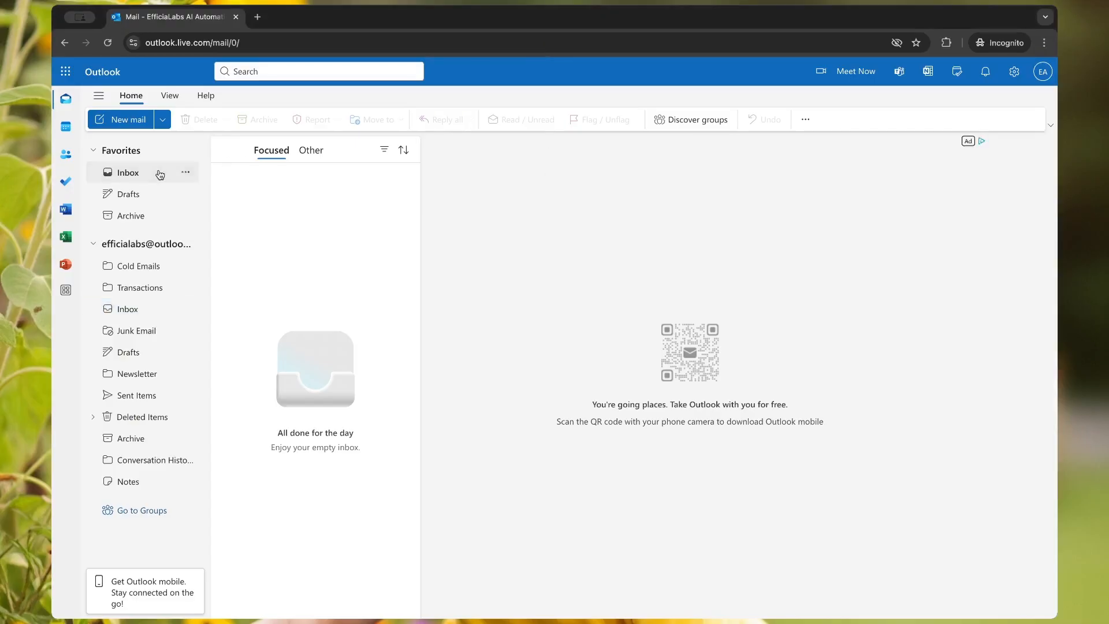
{"action": "left_click", "coordinate": [151, 264]}
{"action": "left_click", "coordinate": [154, 172]}
{"action": "left_click", "coordinate": [107, 40]}
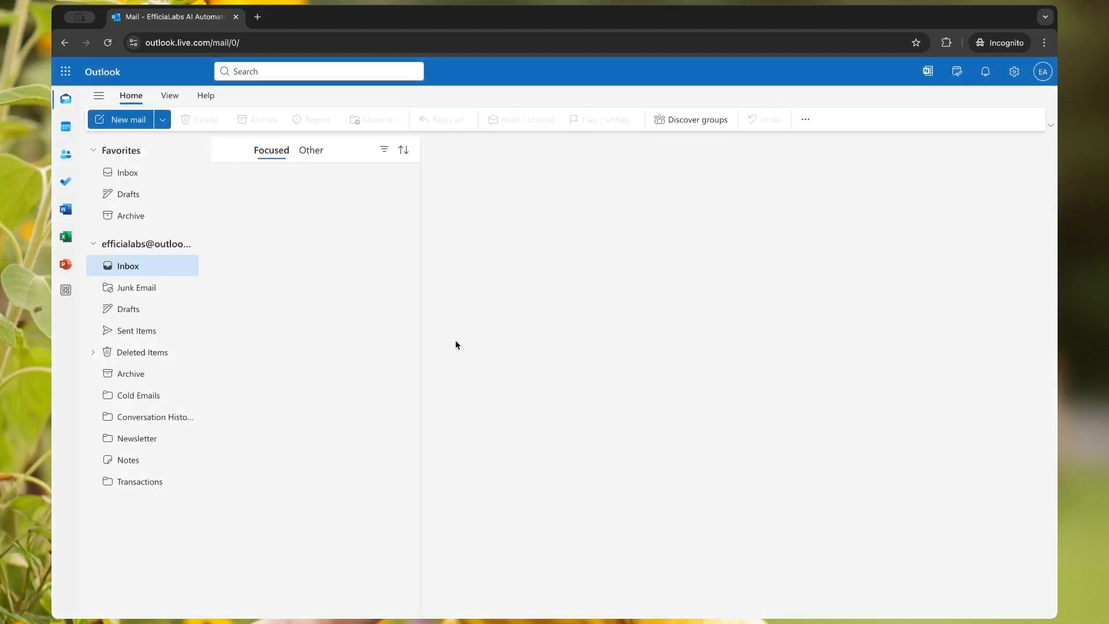
Read the "This is a test" message in the Cold Emails folder and go back to the Inbox
{"action": "left_click", "coordinate": [144, 394]}
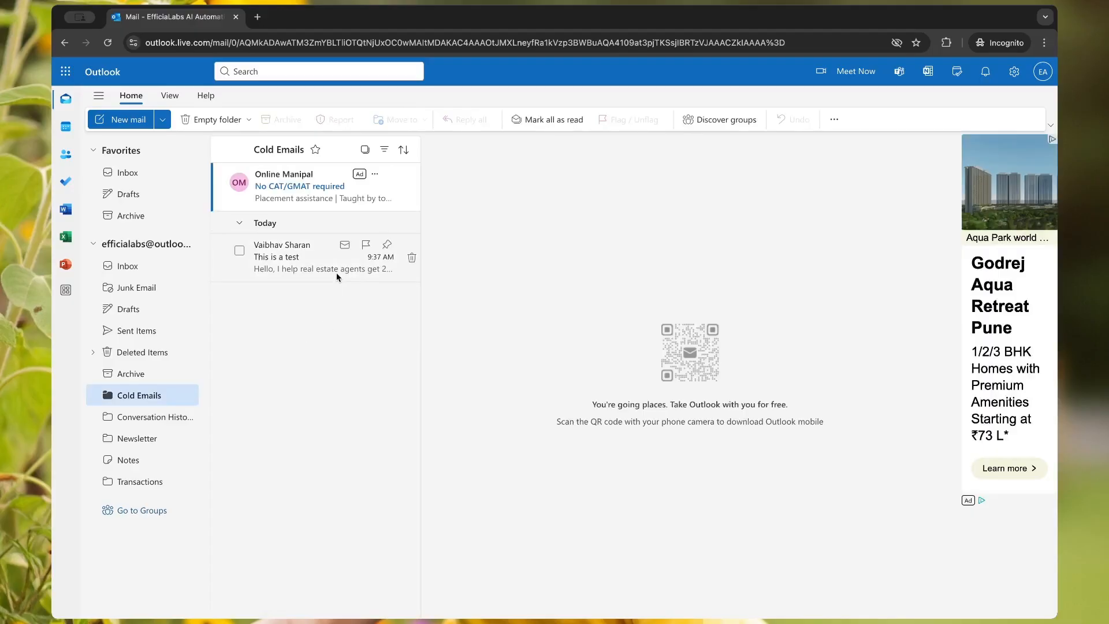
{"action": "left_click", "coordinate": [331, 261]}
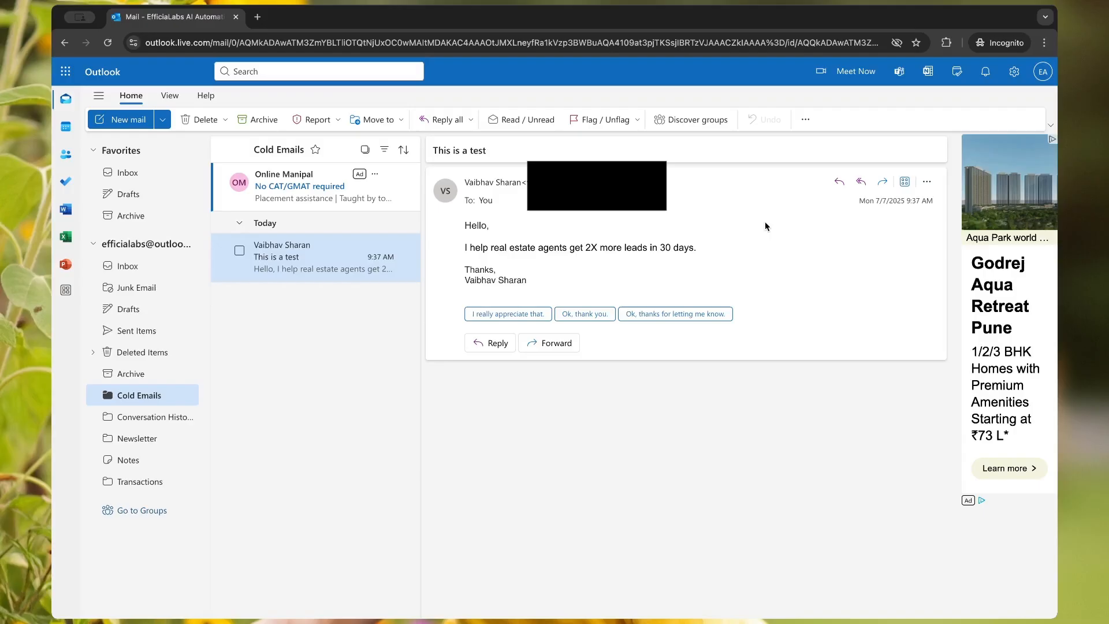
{"action": "left_click", "coordinate": [148, 180]}
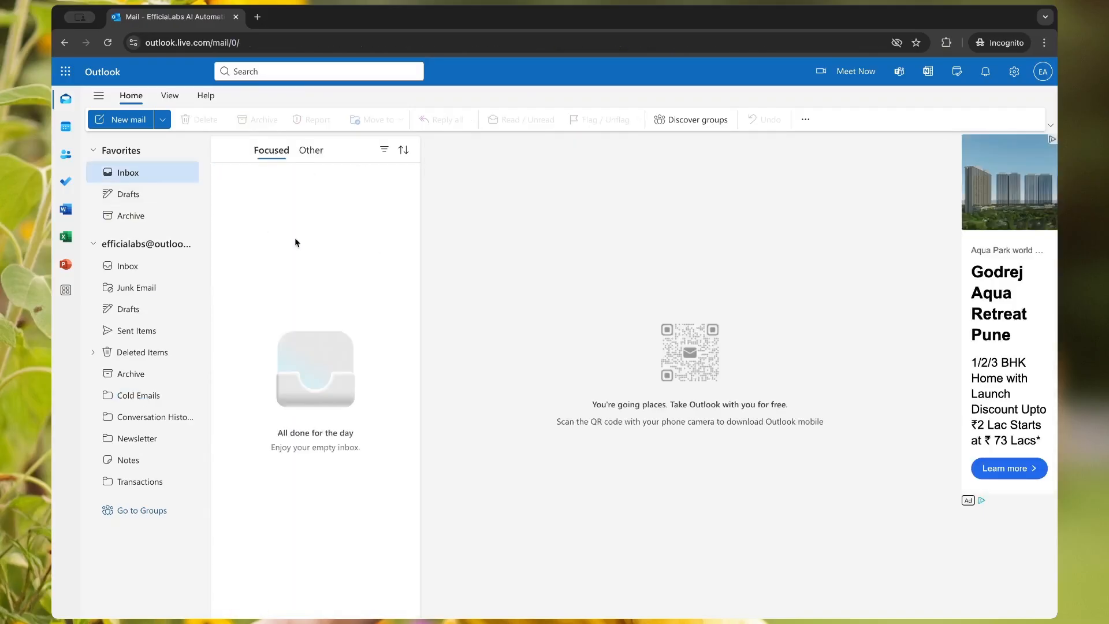